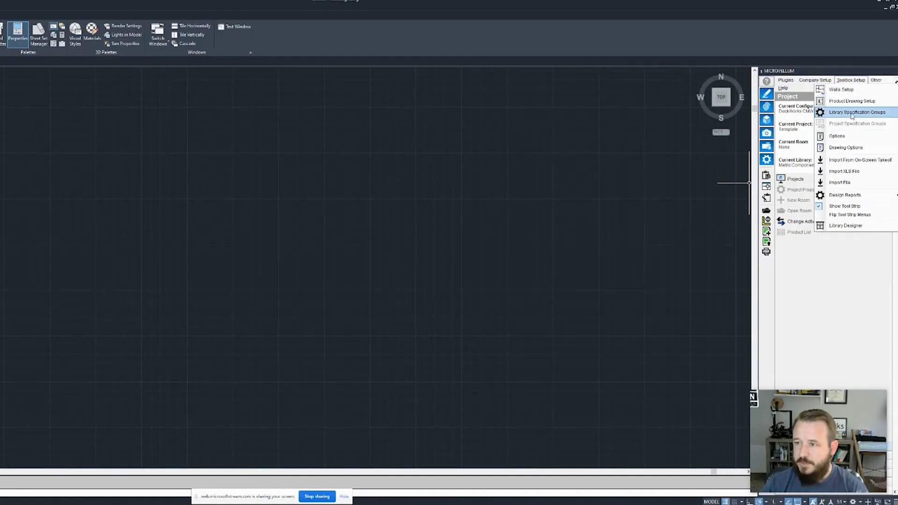
# - Open the library specification groups and bring up the material assignments of the CML FORMULA MATERIAL group
pyautogui.click(852, 114)
pyautogui.moveTo(312, 124); pyautogui.dragTo(282, 121)
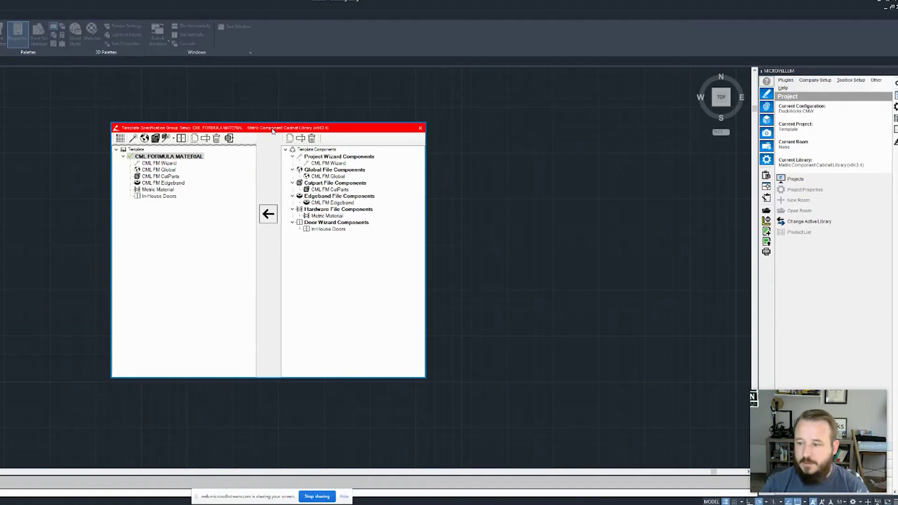
pyautogui.moveTo(272, 130); pyautogui.dragTo(241, 130)
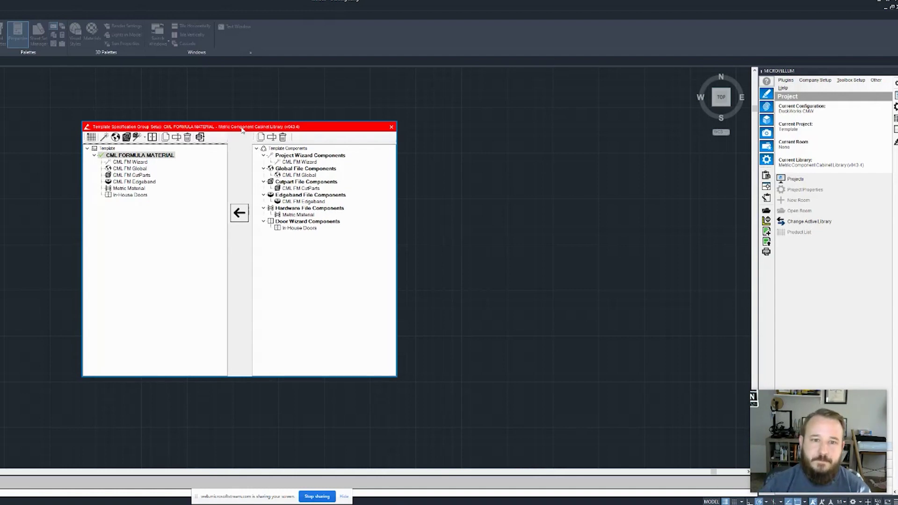
pyautogui.moveTo(242, 129); pyautogui.dragTo(232, 131)
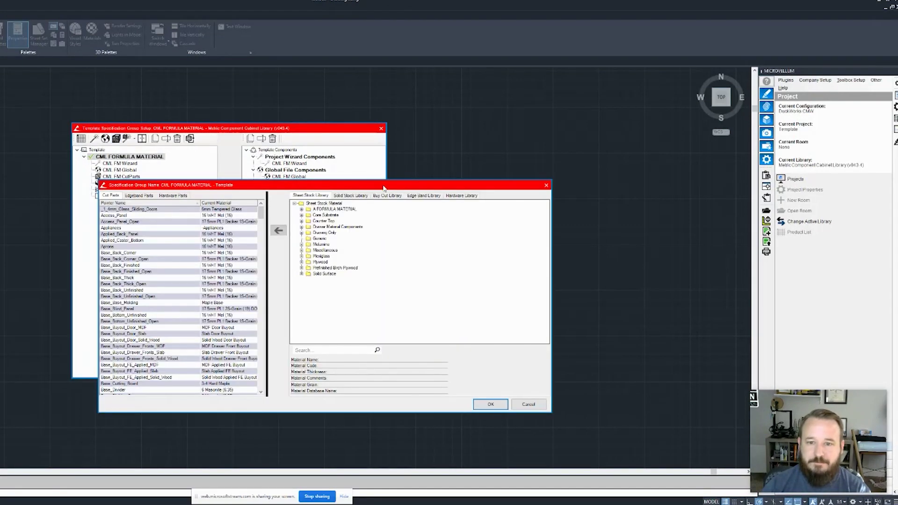
pyautogui.moveTo(383, 188); pyautogui.dragTo(358, 171)
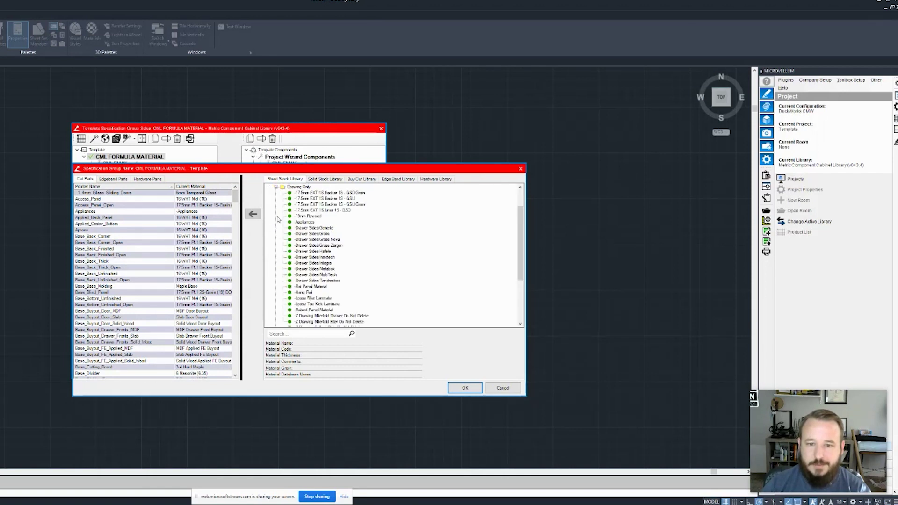
# - View the Drawing Only sheet stock category and its description find-and-replace option, and close it without replacing anything
pyautogui.click(276, 216)
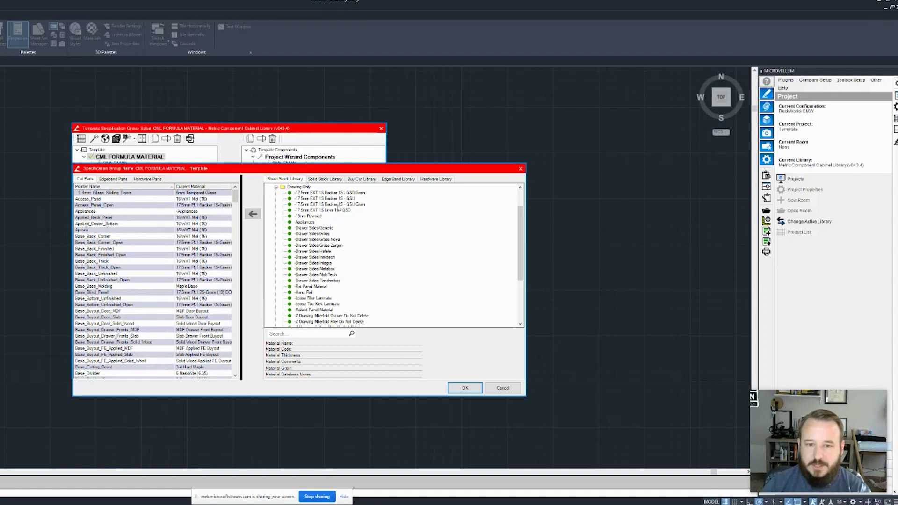
pyautogui.click(313, 205)
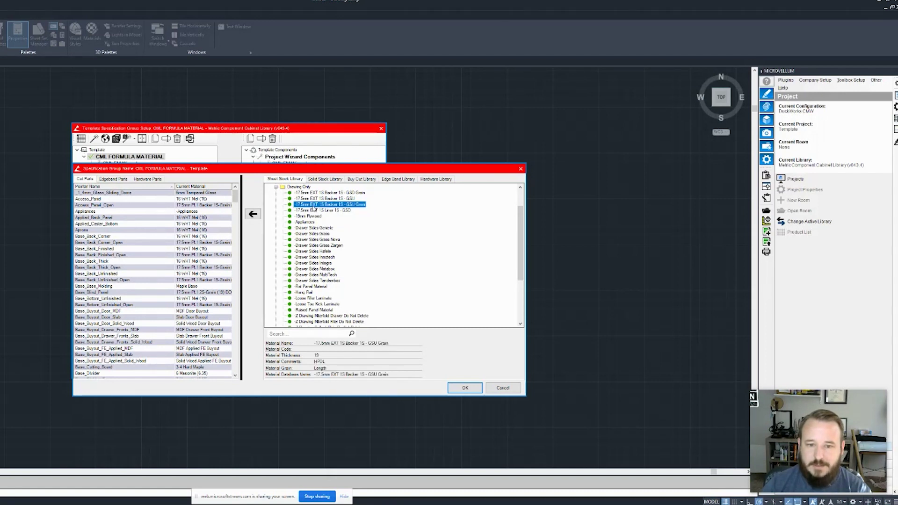
pyautogui.click(298, 188)
pyautogui.rightClick(298, 187)
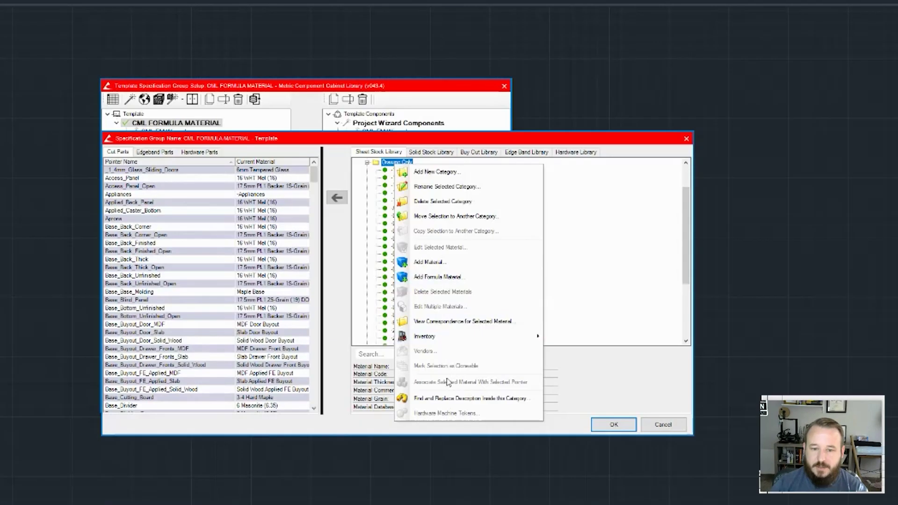
pyautogui.click(448, 398)
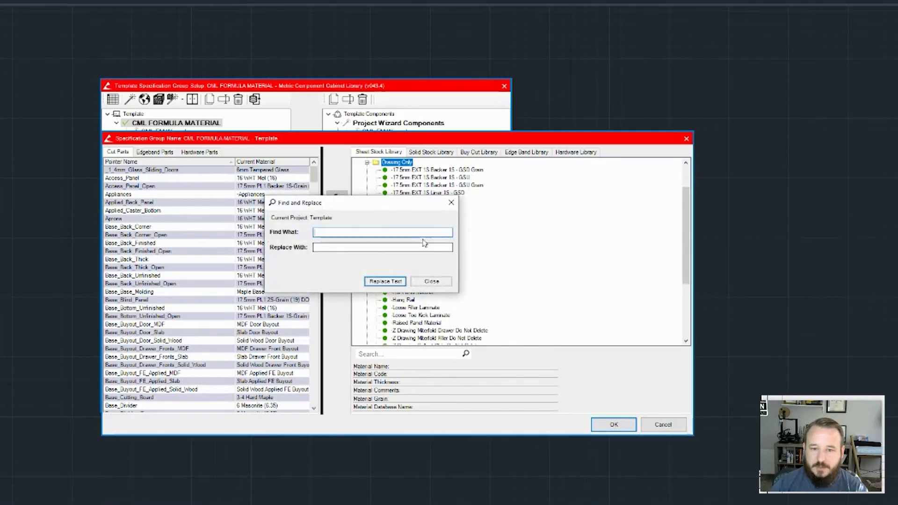
pyautogui.moveTo(413, 207); pyautogui.dragTo(338, 208)
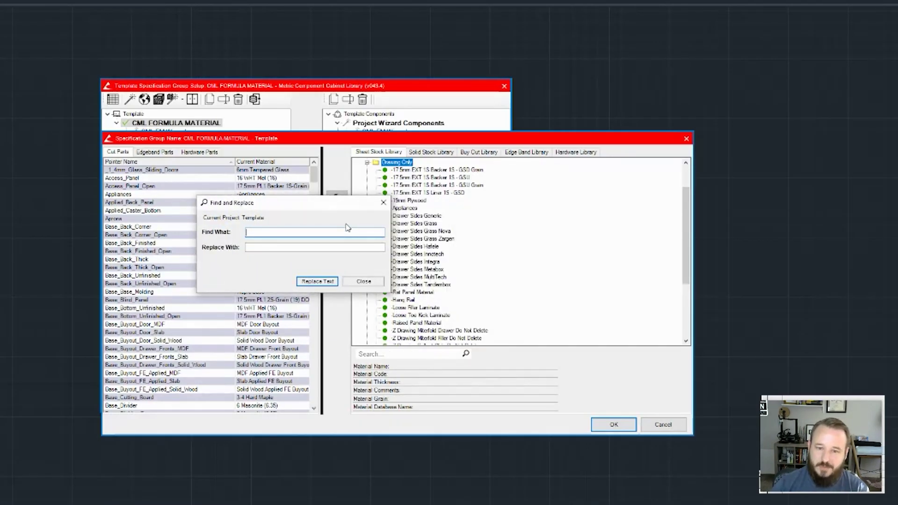
pyautogui.click(365, 283)
# - Open the 16mm PFB (16) sheet material from the A FORMULA MATERIAL category and examine its name and thickness formulas
pyautogui.scroll(-5, 409, 217)
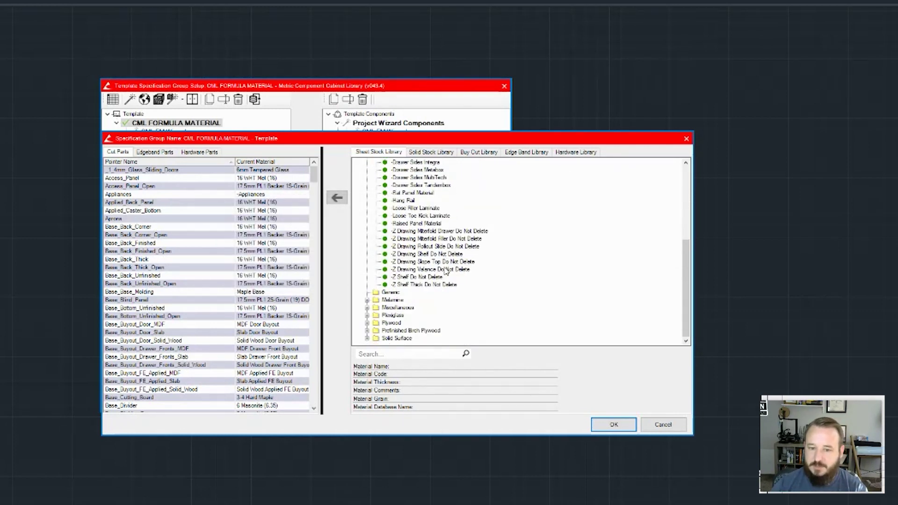
pyautogui.scroll(6, 438, 281)
pyautogui.click(367, 170)
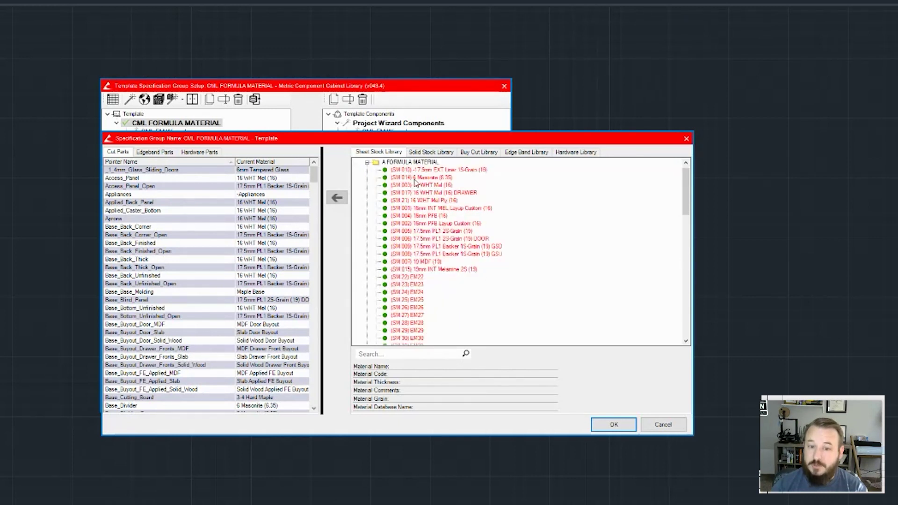
pyautogui.click(419, 216)
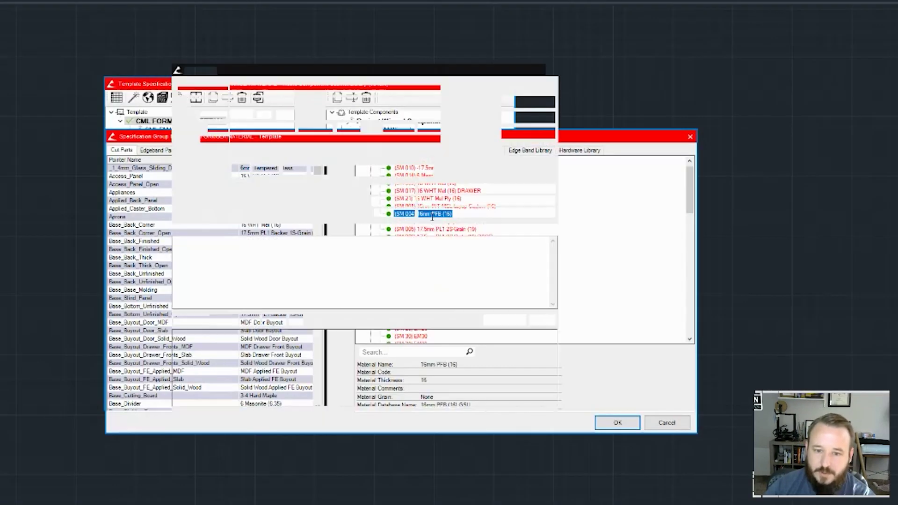
pyautogui.doubleClick(315, 228)
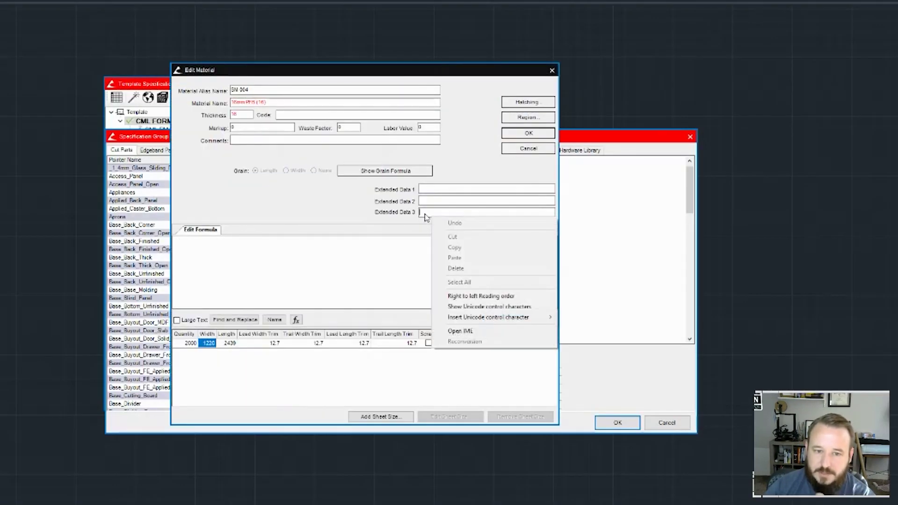
pyautogui.click(265, 102)
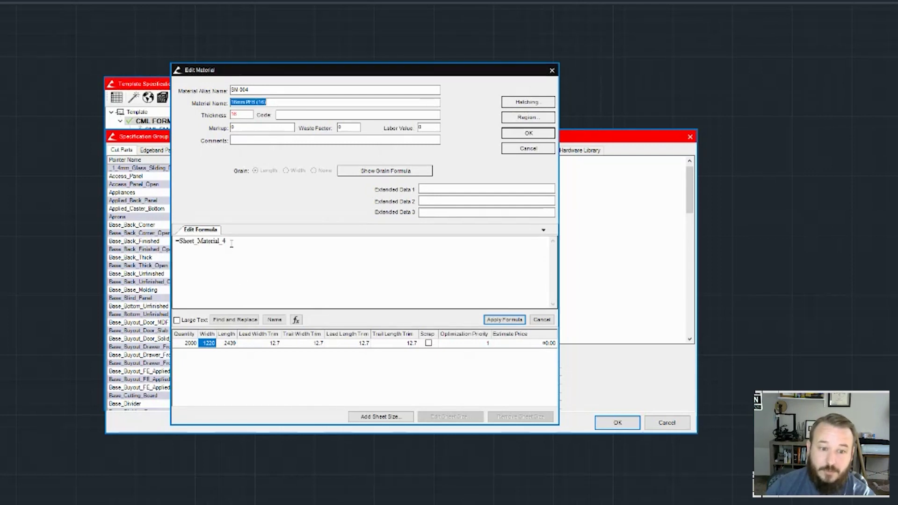
pyautogui.moveTo(228, 242); pyautogui.dragTo(176, 241)
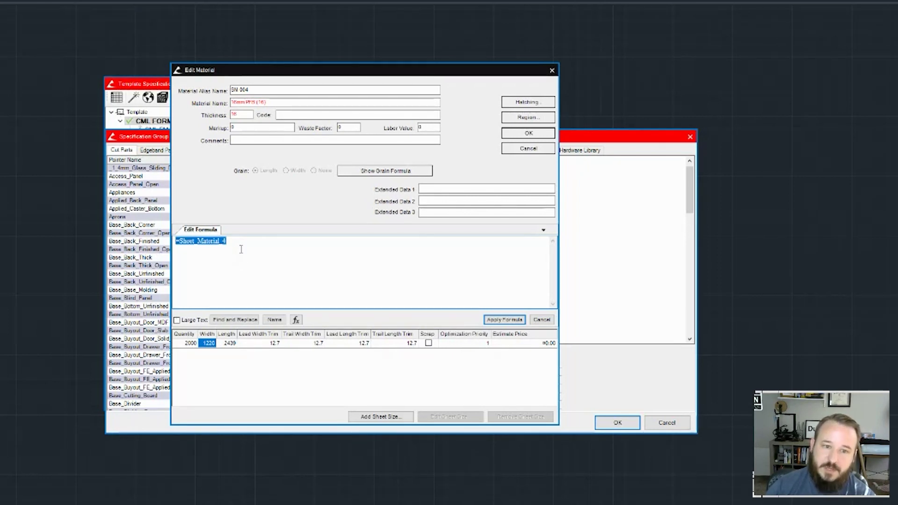
pyautogui.click(246, 113)
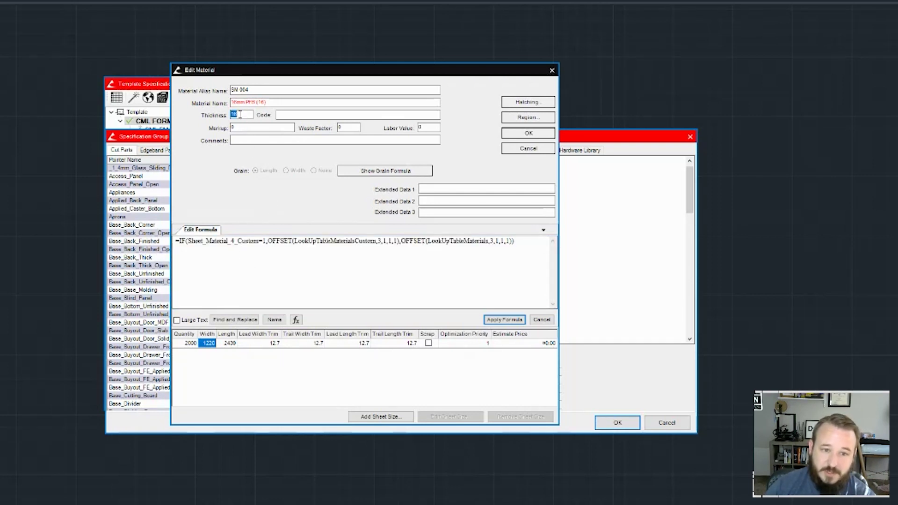
# - Examine the material's sheet size formulas for panel width, panel length and the four trims, and leave them unedited
pyautogui.click(246, 344)
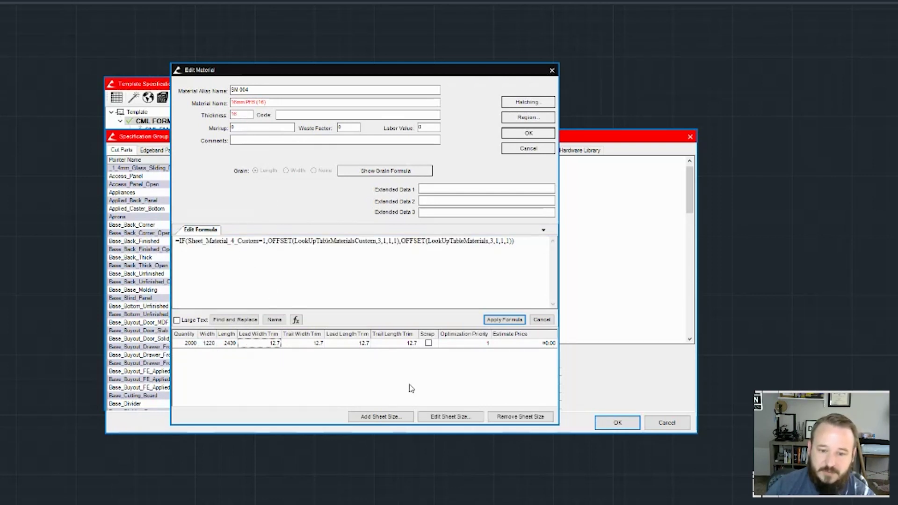
pyautogui.click(450, 416)
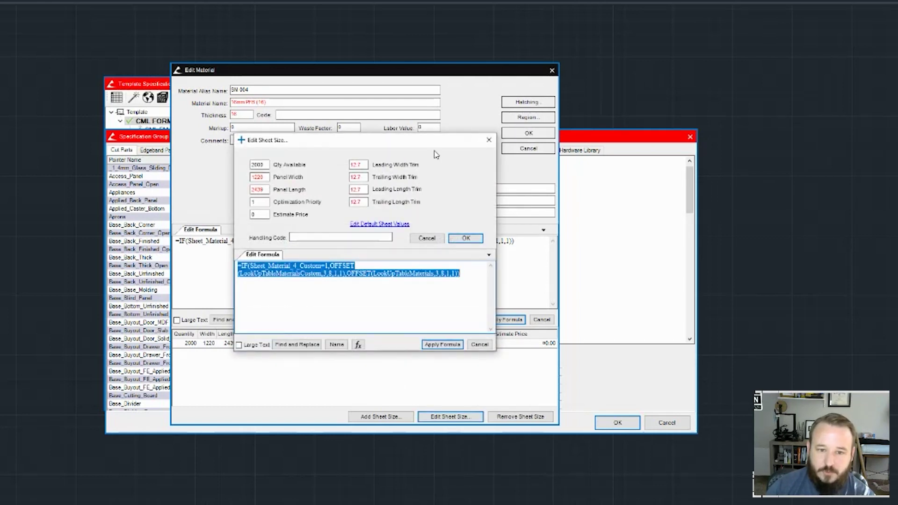
pyautogui.click(265, 177)
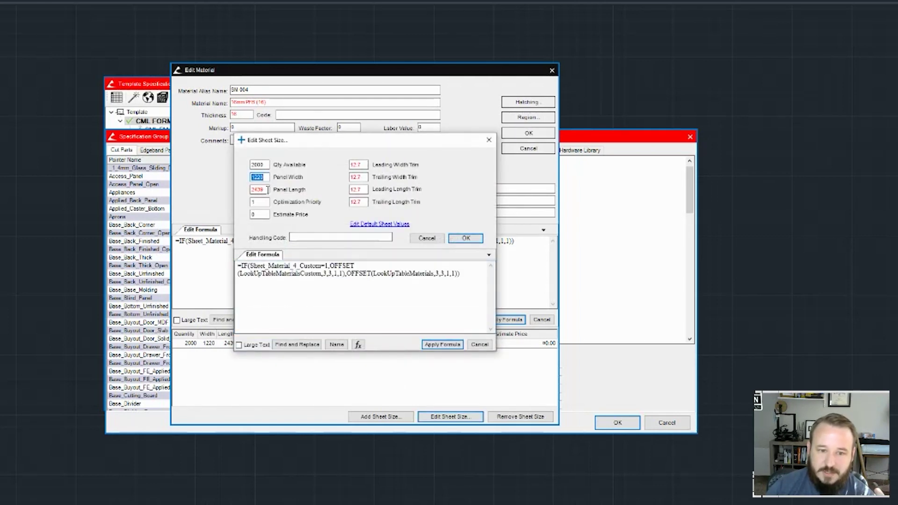
pyautogui.click(264, 189)
pyautogui.click(358, 164)
pyautogui.click(356, 177)
pyautogui.click(356, 189)
pyautogui.click(356, 202)
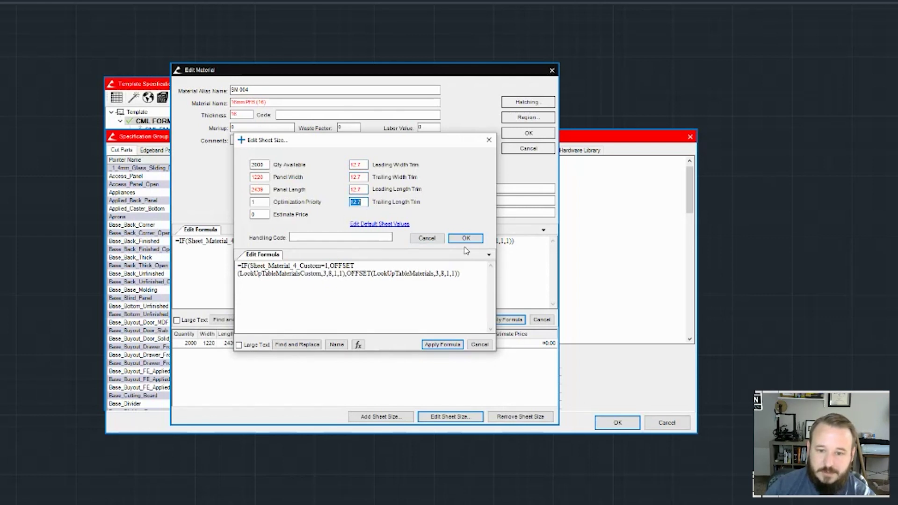
pyautogui.click(427, 238)
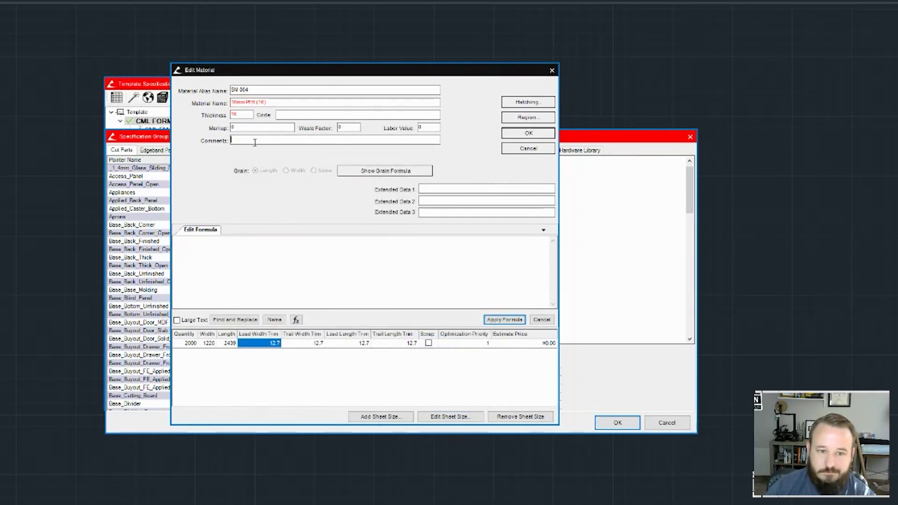
# - Check the material's extended data and alias name fields, and close the material and specification group without saving changes
pyautogui.click(439, 190)
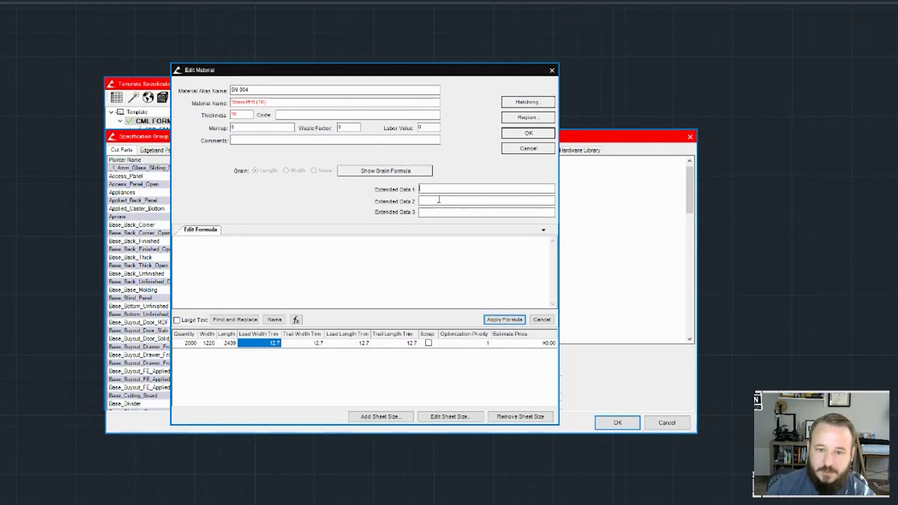
pyautogui.click(441, 211)
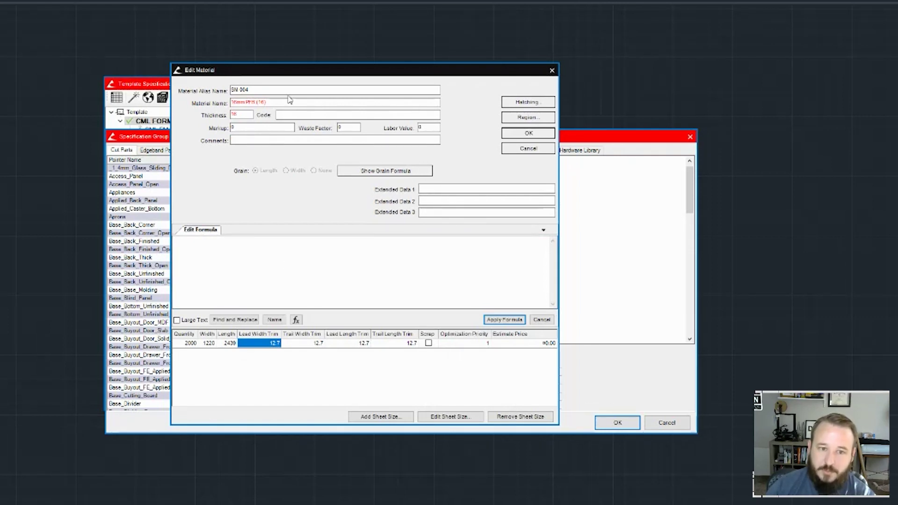
pyautogui.click(253, 89)
pyautogui.doubleClick(253, 89)
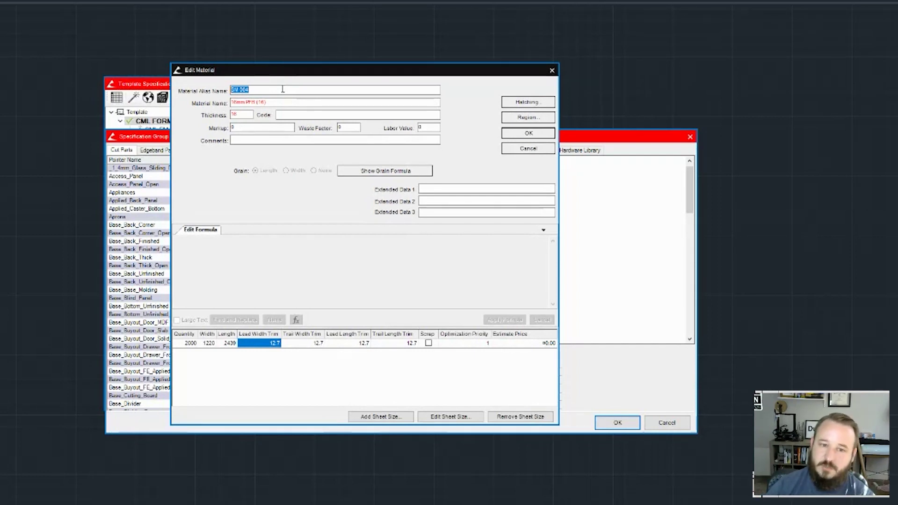
pyautogui.click(528, 149)
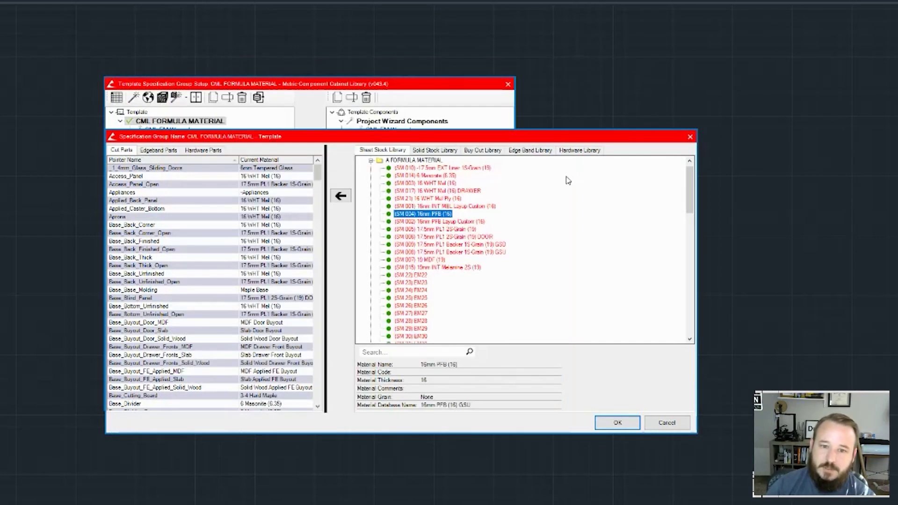
pyautogui.click(690, 137)
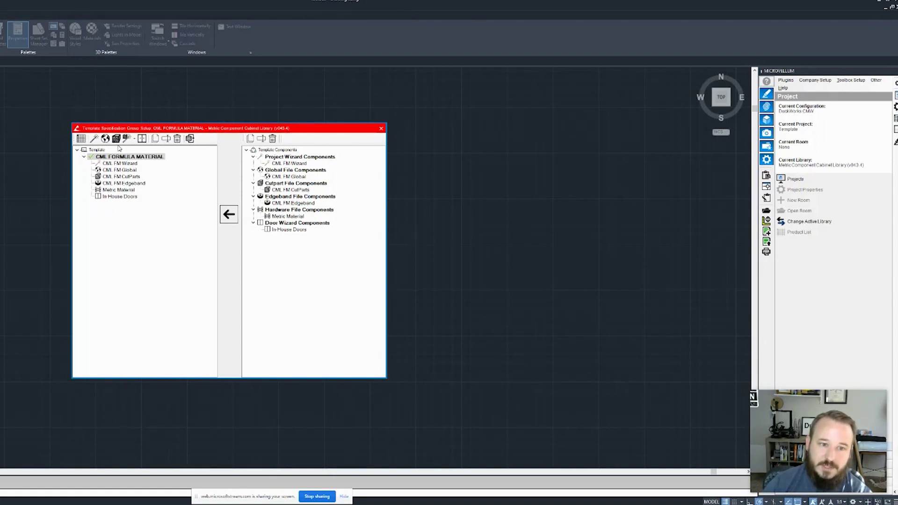
# - Review the main settings in the CML FORMULA MATERIAL project wizard and cancel out of it
pyautogui.click(94, 138)
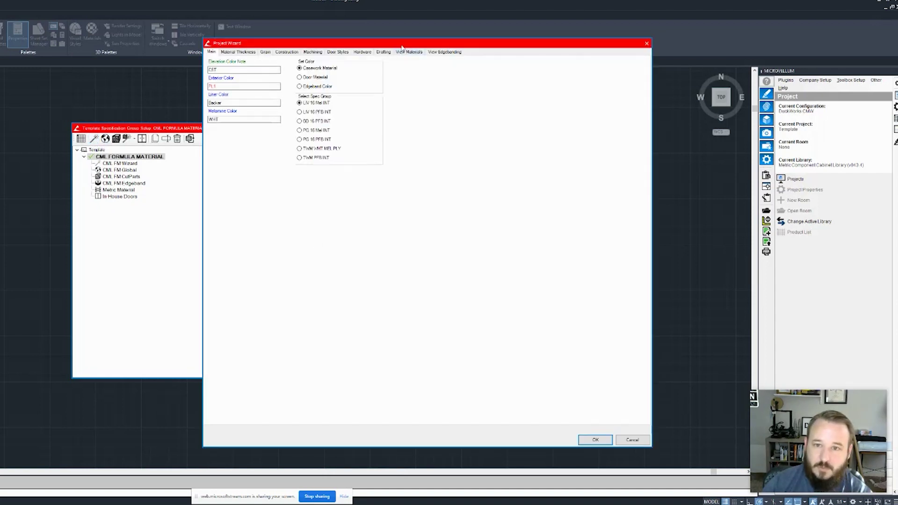
pyautogui.moveTo(401, 46); pyautogui.dragTo(332, 53)
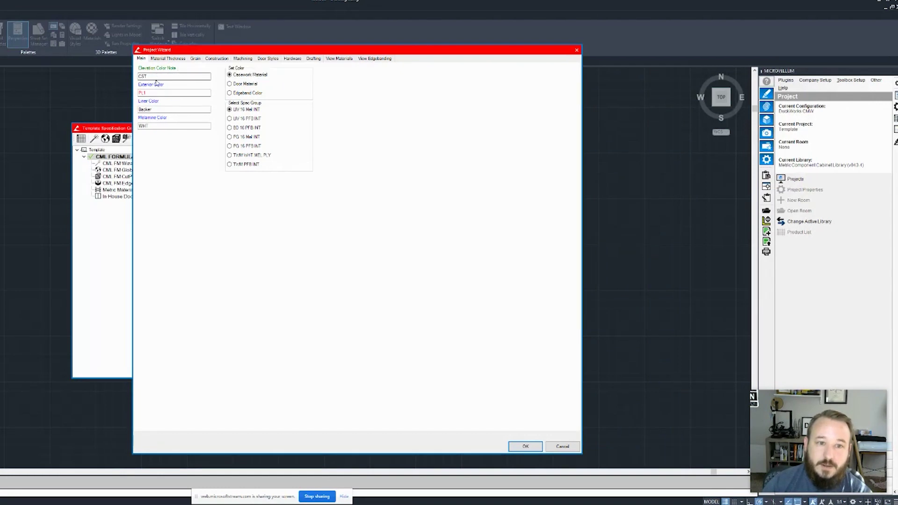
pyautogui.moveTo(420, 50)
pyautogui.mouseDown()
pyautogui.moveTo(408, 48)
pyautogui.moveTo(418, 53)
pyautogui.mouseUp()
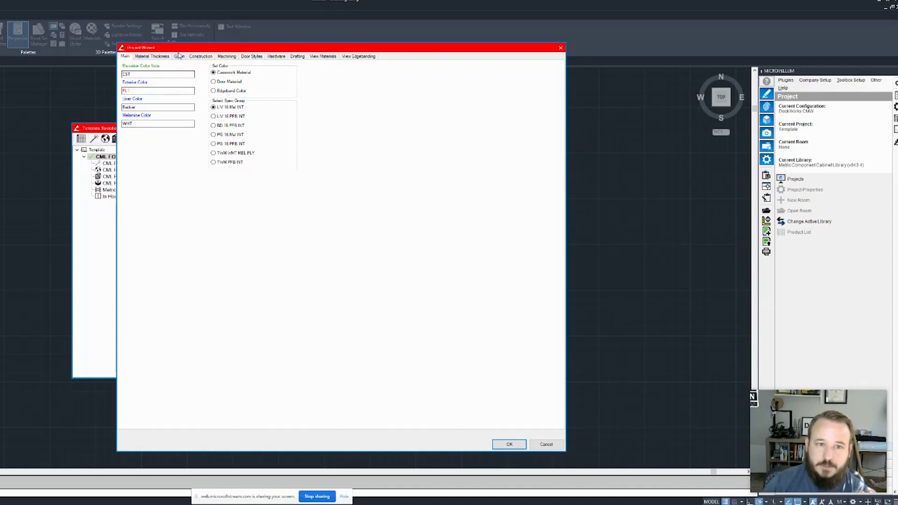
pyautogui.click(545, 444)
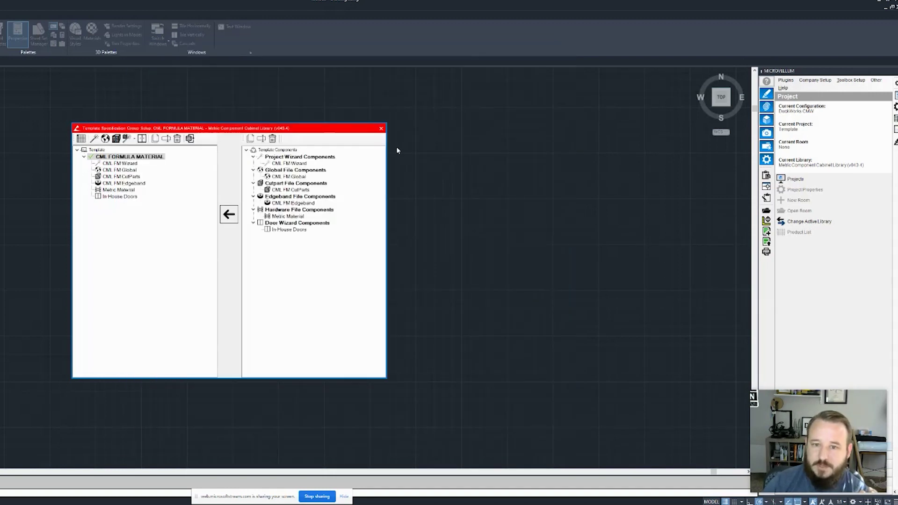
# - Close the library specification group setup and open the project specification groups for the Test 2 project
pyautogui.click(381, 128)
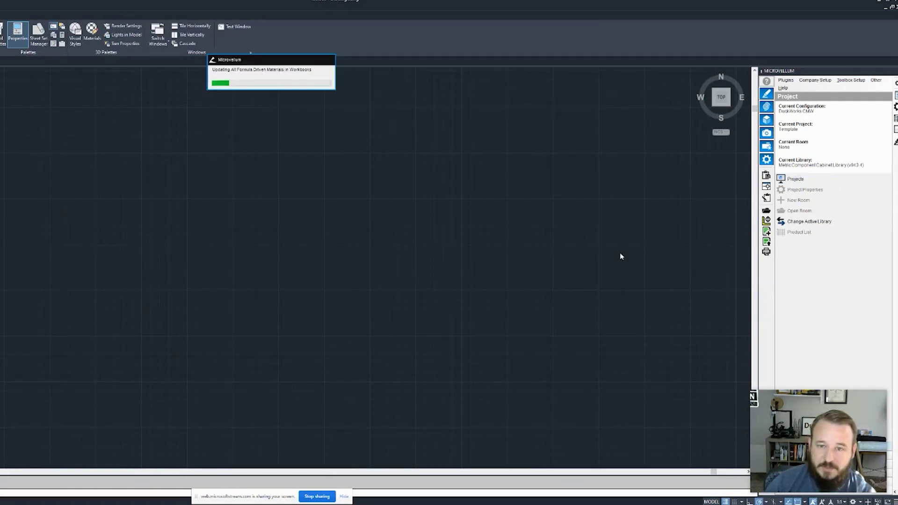
pyautogui.click(851, 80)
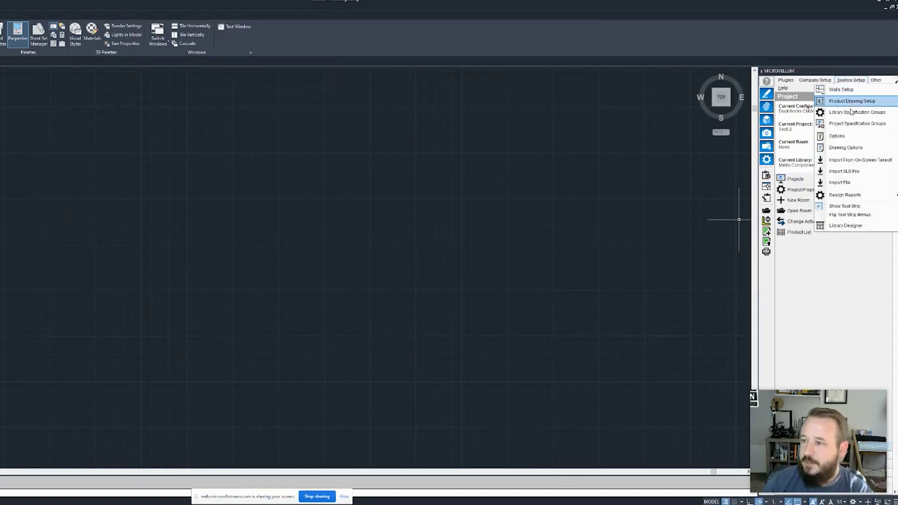
pyautogui.click(857, 124)
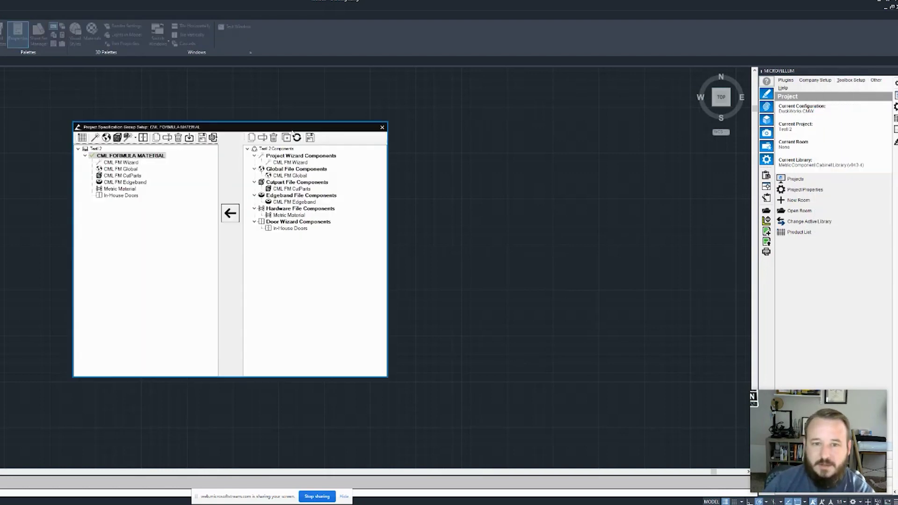
pyautogui.moveTo(293, 131); pyautogui.dragTo(296, 126)
# - Copy the CML FORMULA MATERIAL specification group as PL1, duplicating only the project wizard file and naming that component PL1
pyautogui.rightClick(150, 152)
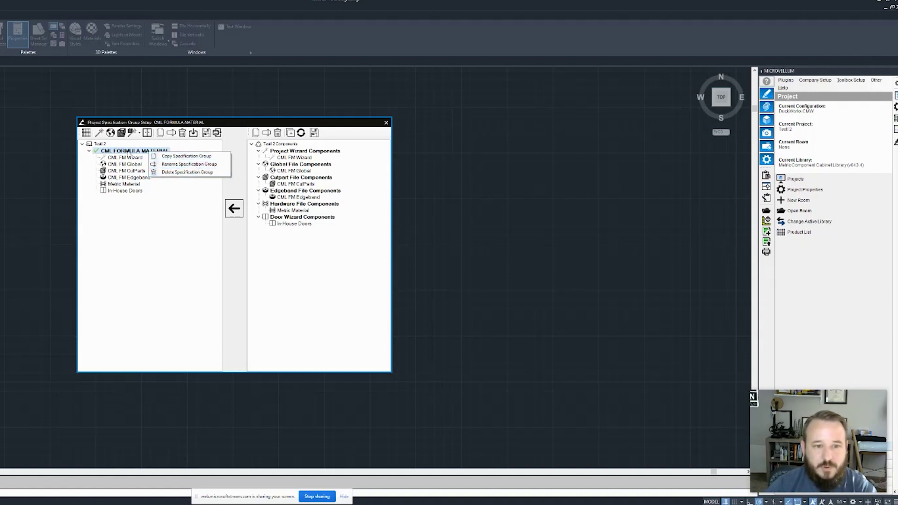
pyautogui.click(171, 156)
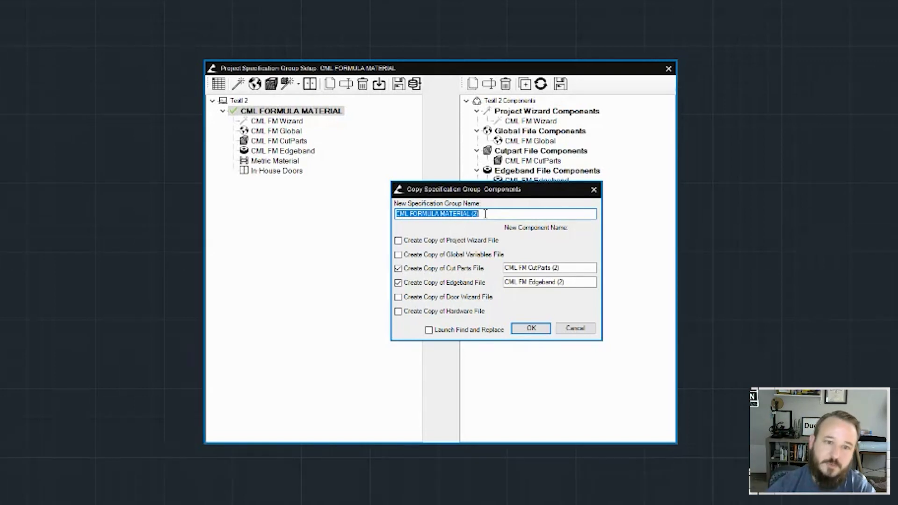
pyautogui.click(398, 268)
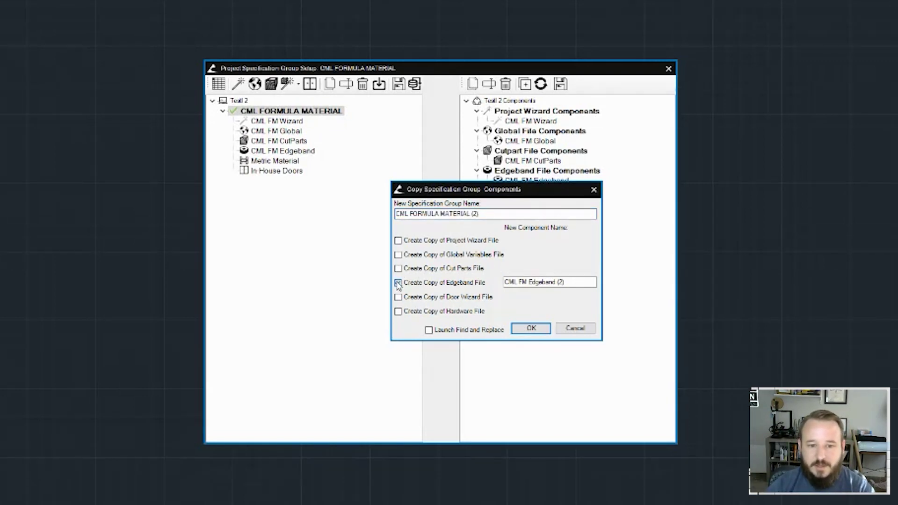
pyautogui.click(398, 283)
pyautogui.click(398, 240)
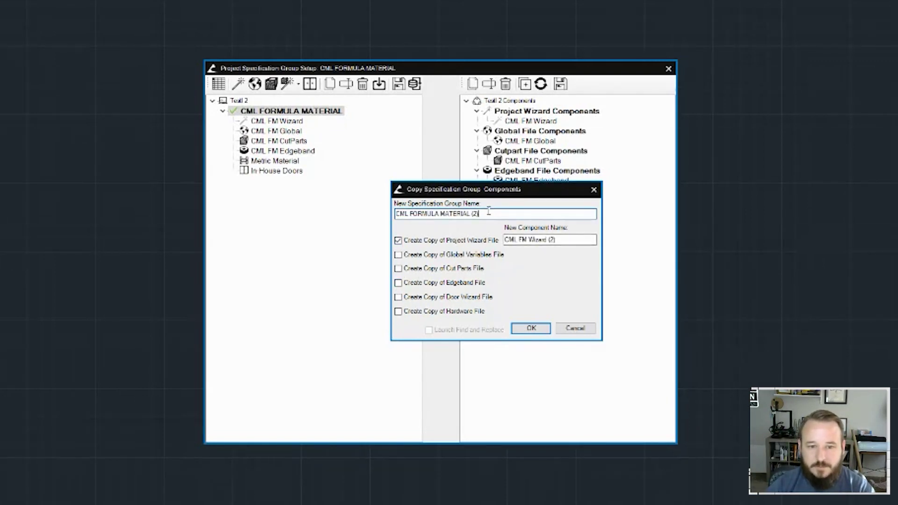
pyautogui.doubleClick(472, 214)
pyautogui.moveTo(478, 214); pyautogui.dragTo(370, 224)
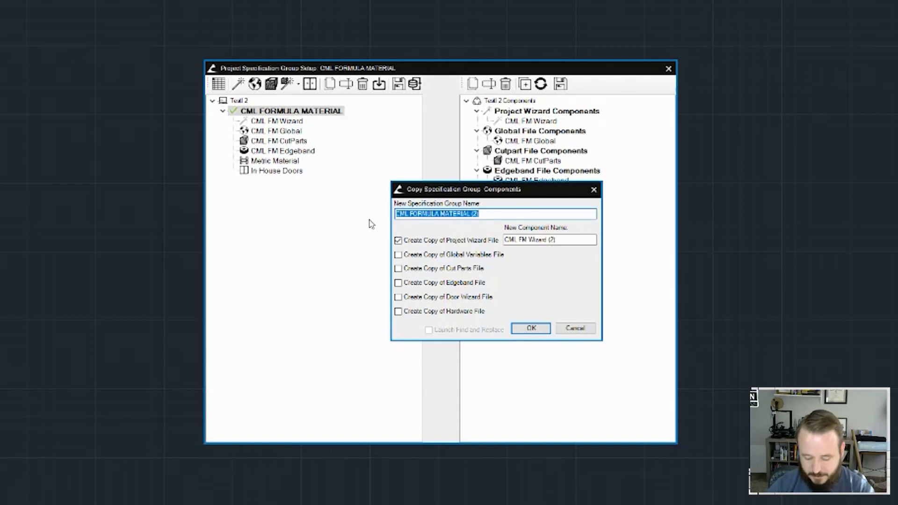
pyautogui.write('PL1')
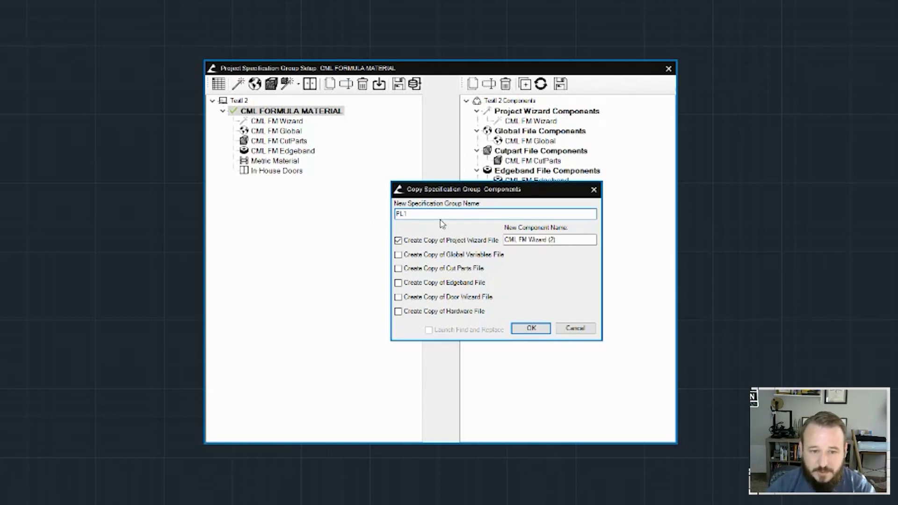
pyautogui.tripleClick(533, 240)
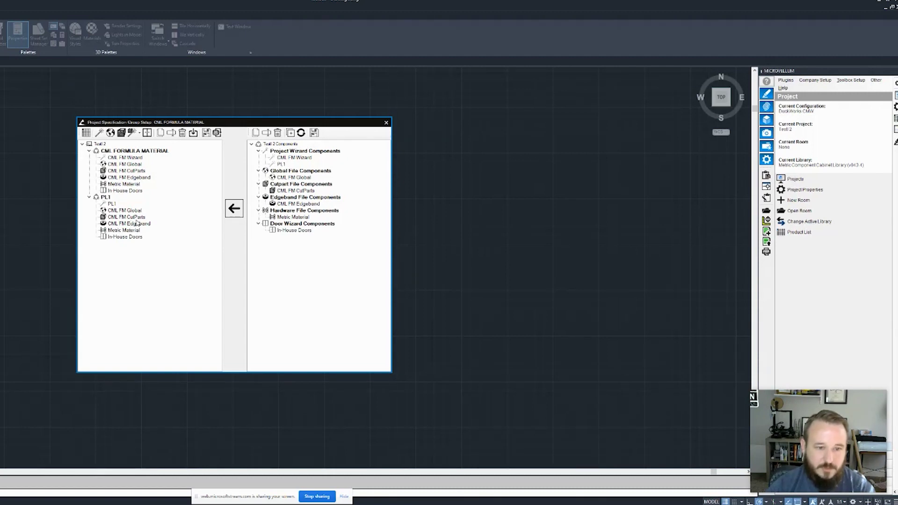
# - In the PL1 project wizard, set the elevation color note to PL1, exterior color to W4942-58 and liner color to WHT
pyautogui.click(112, 203)
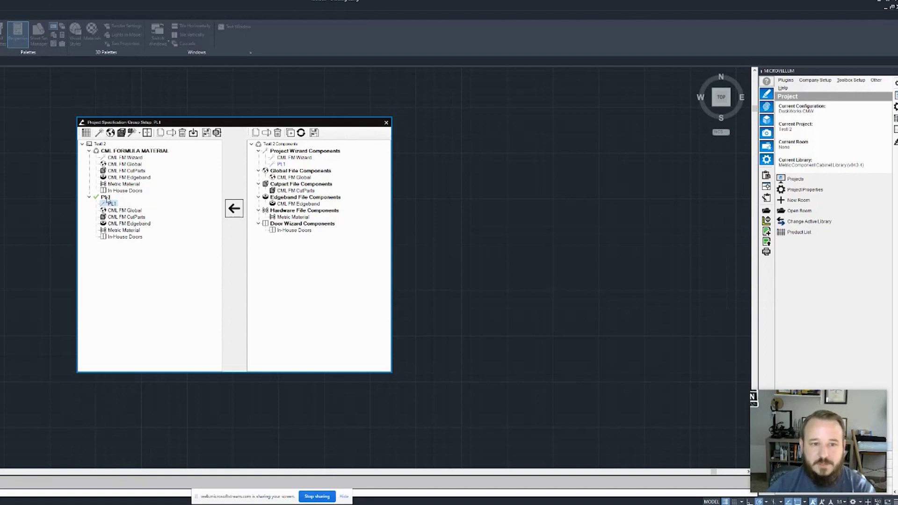
pyautogui.click(99, 133)
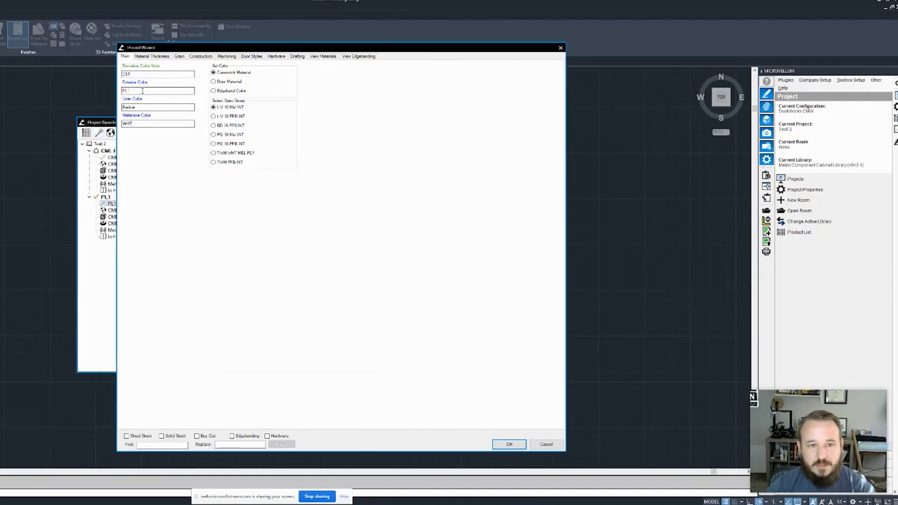
pyautogui.moveTo(158, 91); pyautogui.dragTo(119, 94)
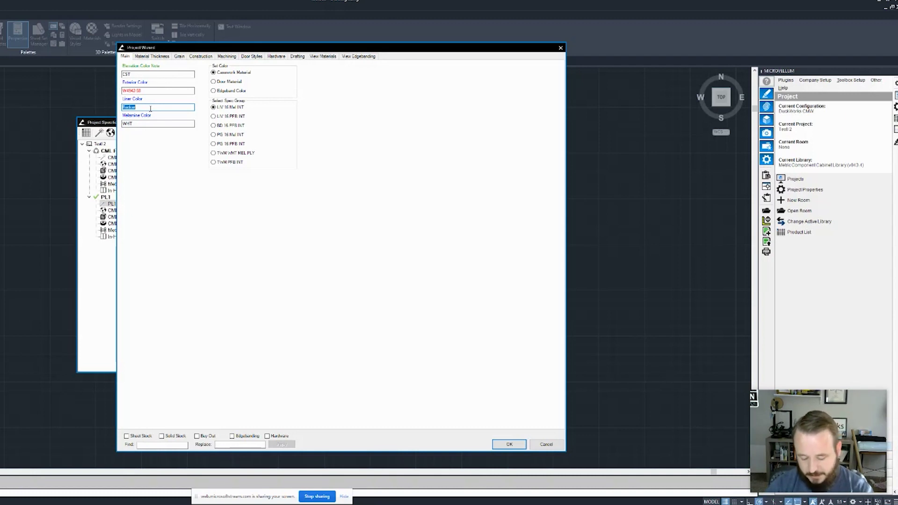
pyautogui.write('WHT')
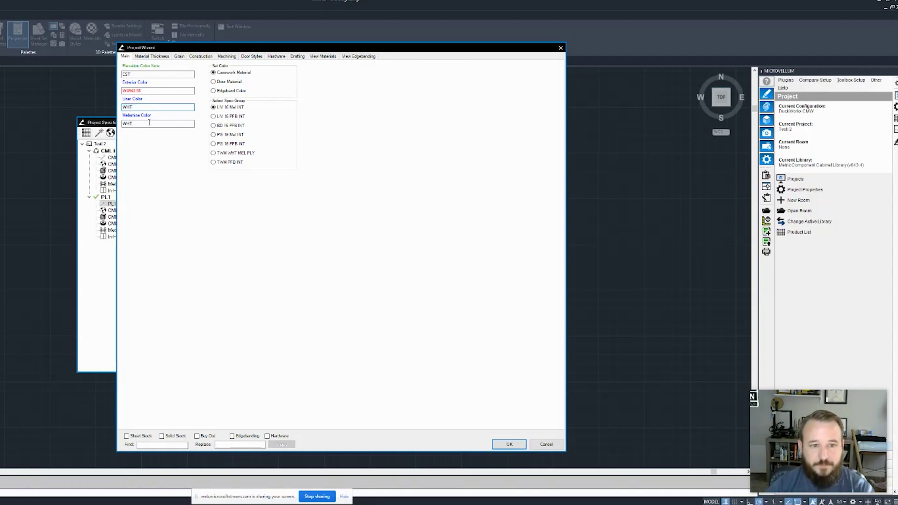
pyautogui.doubleClick(126, 124)
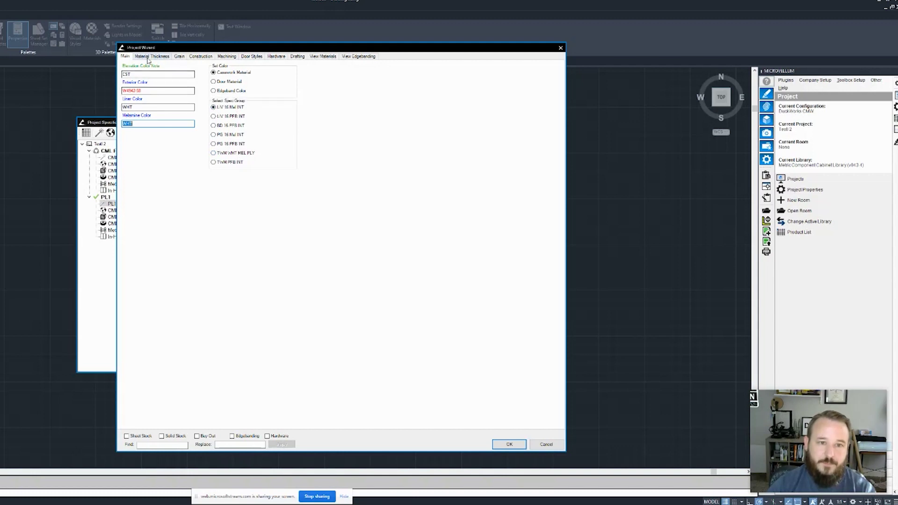
pyautogui.doubleClick(141, 74)
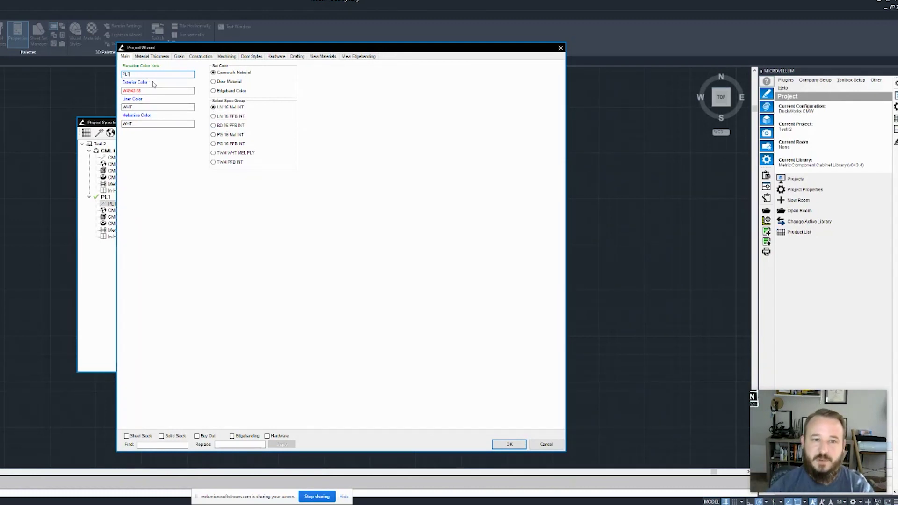
# - Review the base cabinet door, side and bottom materials derived from the exterior color, with open cabinet parts shown
pyautogui.doubleClick(146, 92)
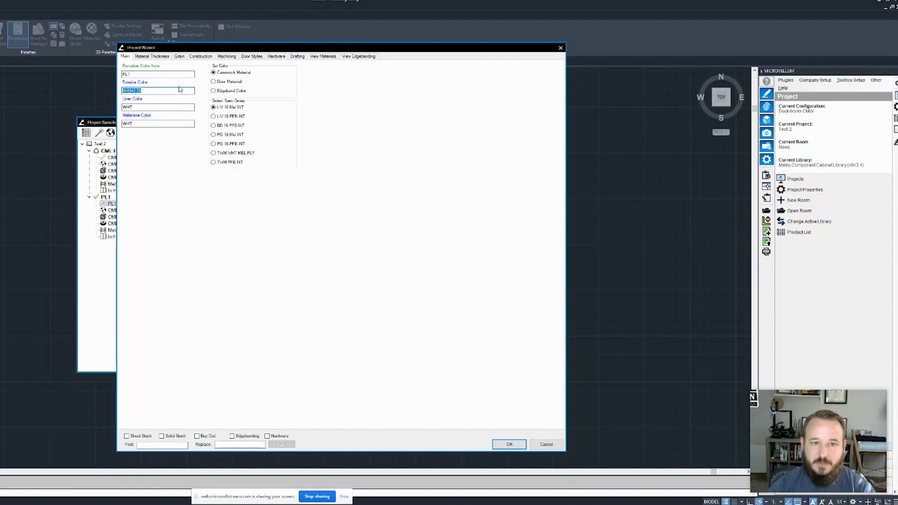
pyautogui.click(321, 57)
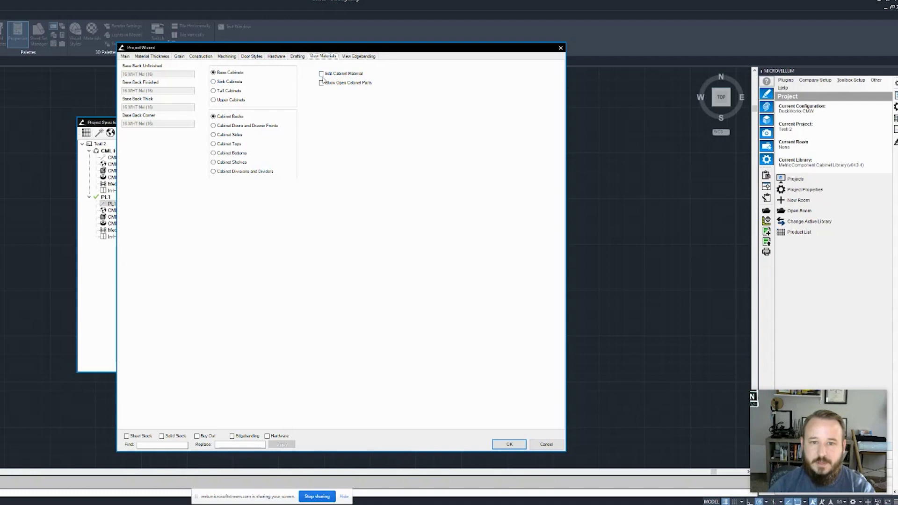
pyautogui.click(230, 126)
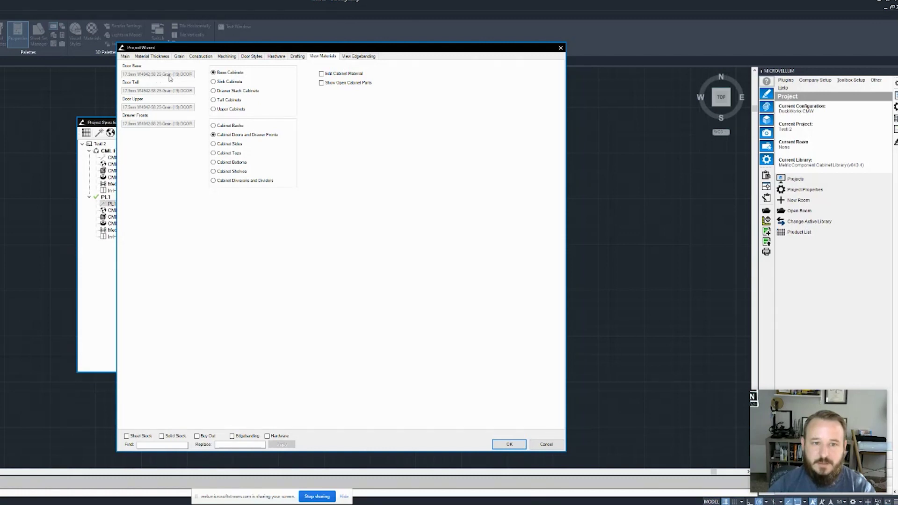
pyautogui.click(126, 57)
pyautogui.moveTo(145, 91); pyautogui.dragTo(119, 91)
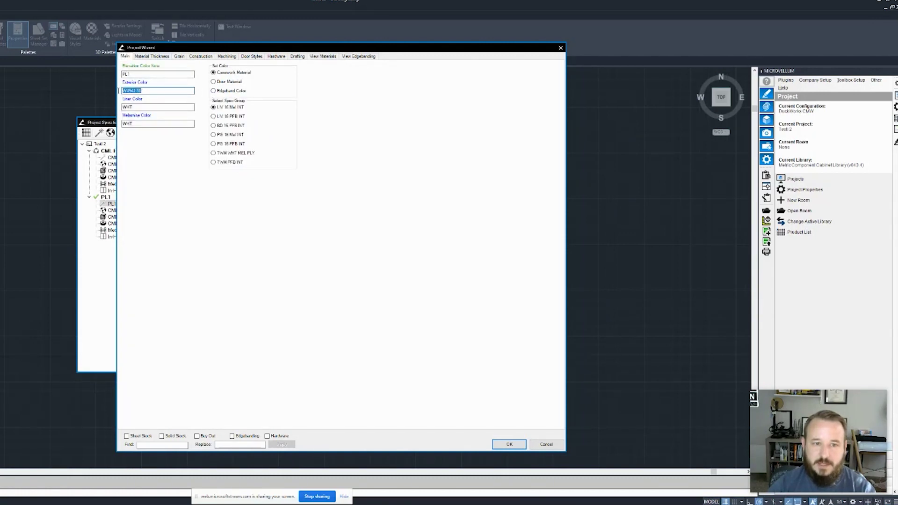
pyautogui.click(332, 57)
pyautogui.click(229, 144)
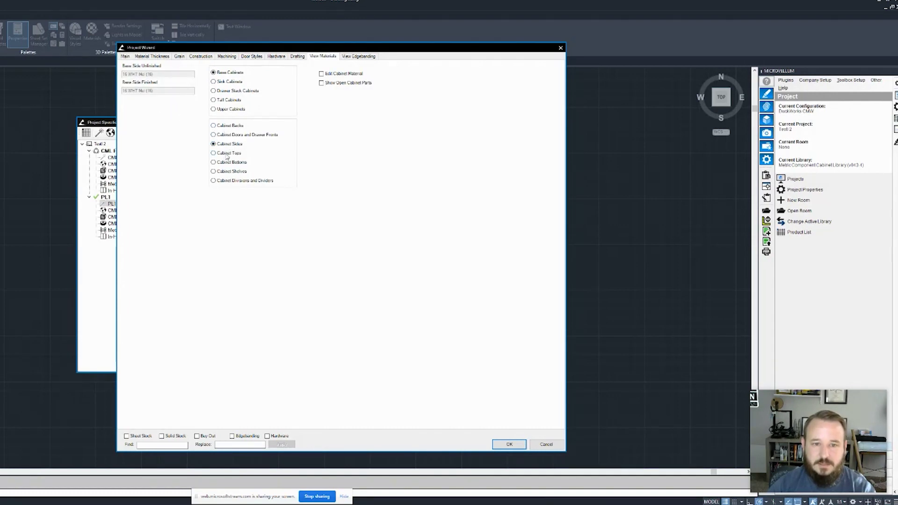
pyautogui.click(354, 85)
pyautogui.click(229, 162)
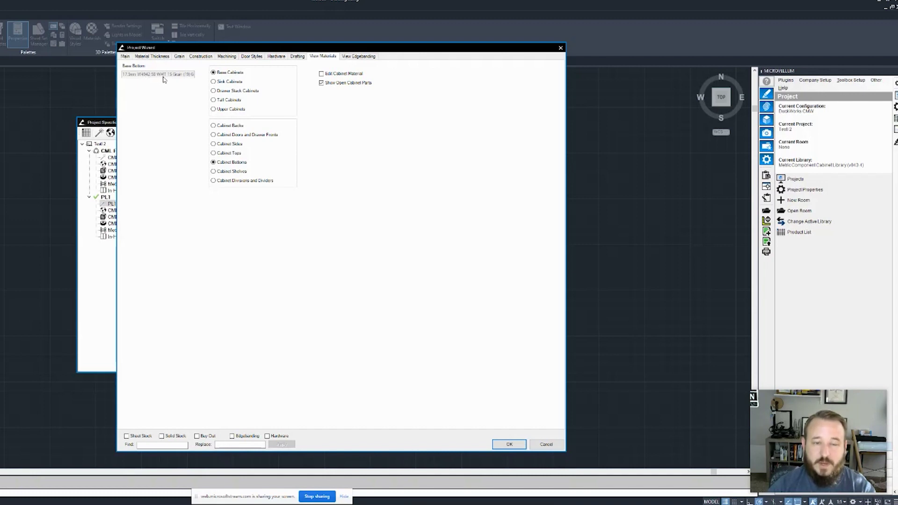
# - Set the liner and melamine colors to BLK and recheck the base bottom material
pyautogui.click(125, 56)
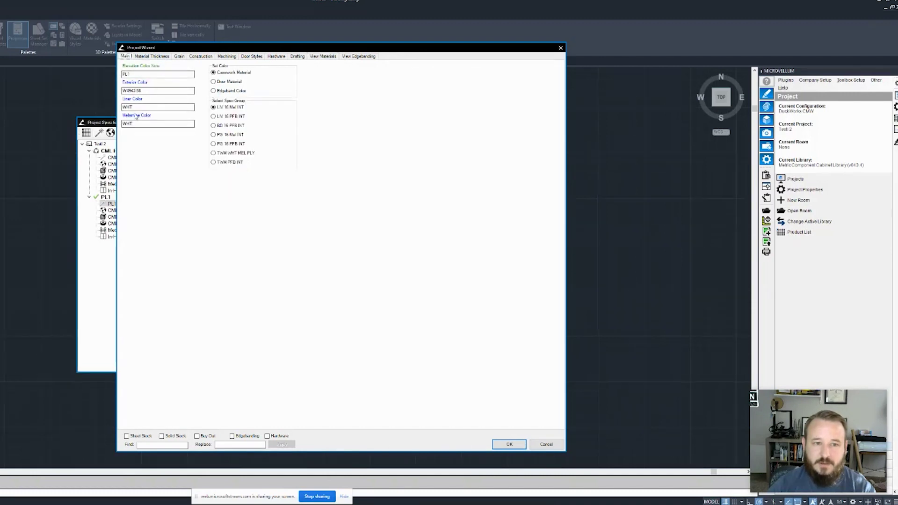
pyautogui.click(323, 56)
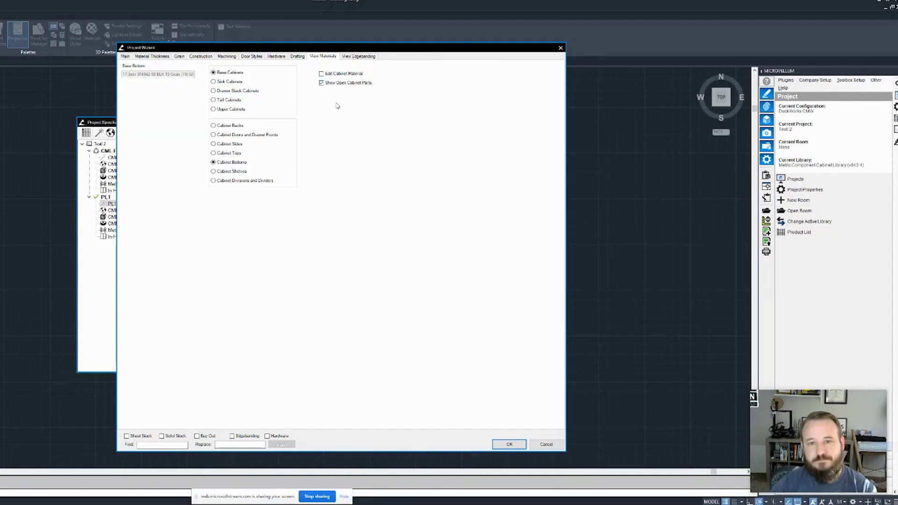
# - Enable cabinet material editing and browse the base bottom material options, keeping the current selection
pyautogui.click(320, 73)
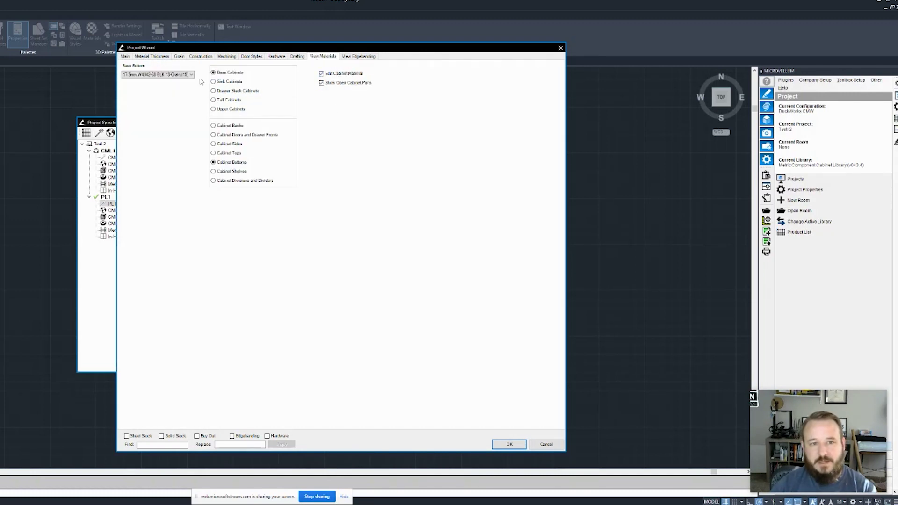
pyautogui.click(181, 76)
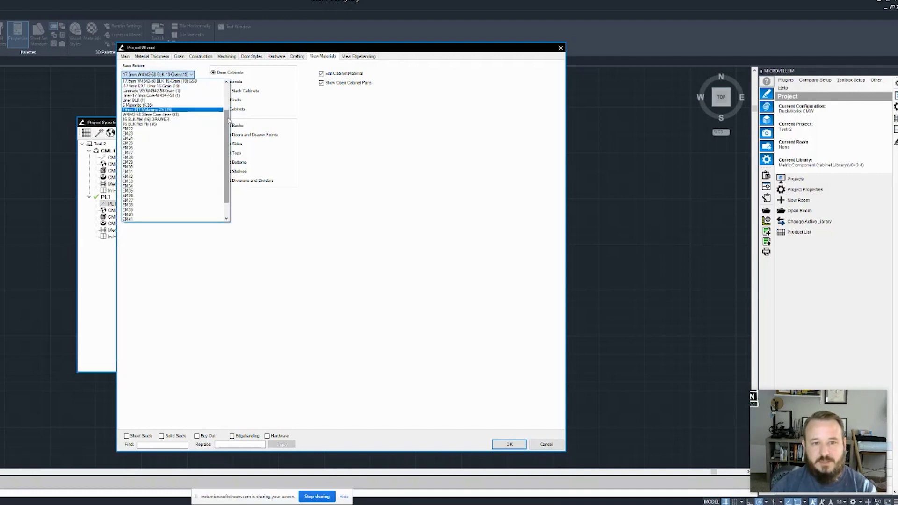
pyautogui.scroll(3, 147, 124)
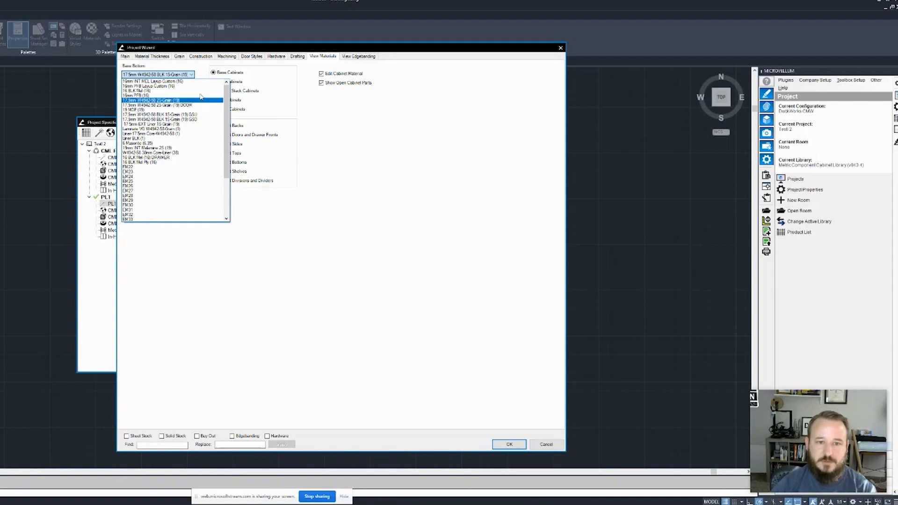
pyautogui.click(162, 75)
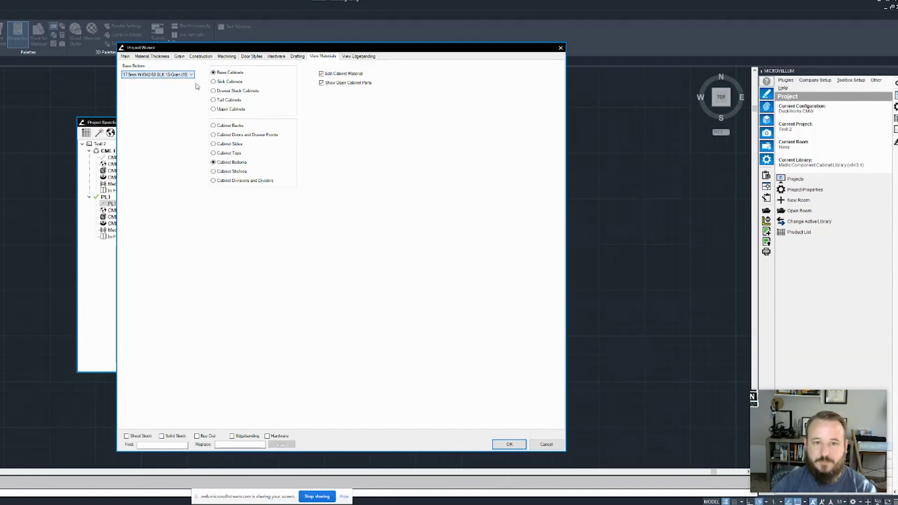
# - Set the unfinished base cabinet back material to 6 Masonite (6.35), and leave the unfinished open back material empty
pyautogui.click(227, 153)
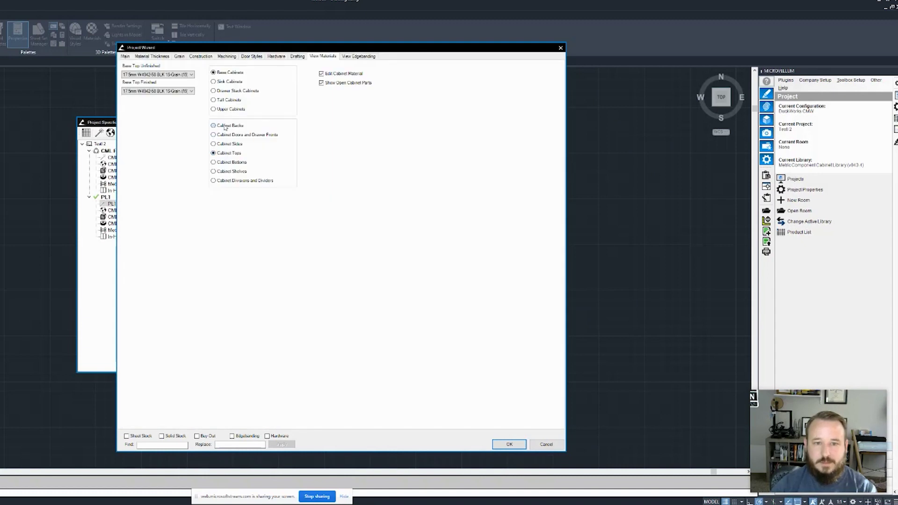
pyautogui.click(225, 126)
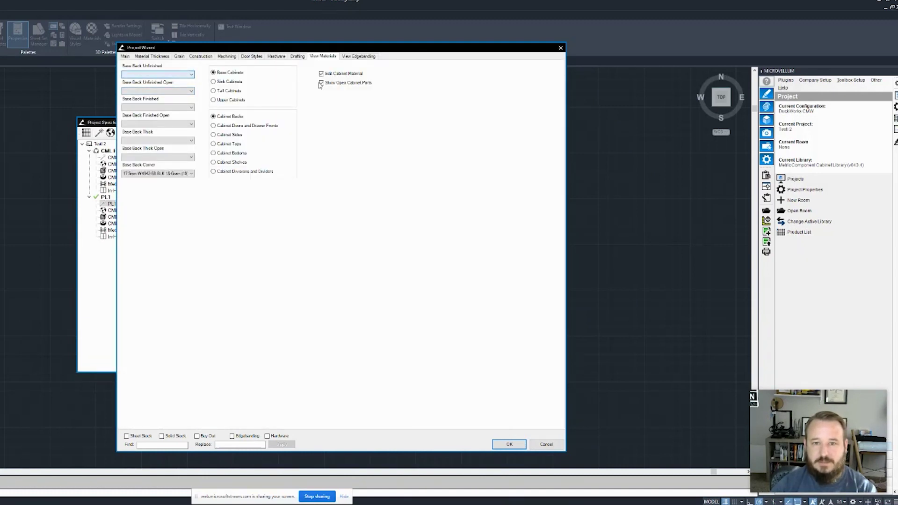
pyautogui.click(156, 74)
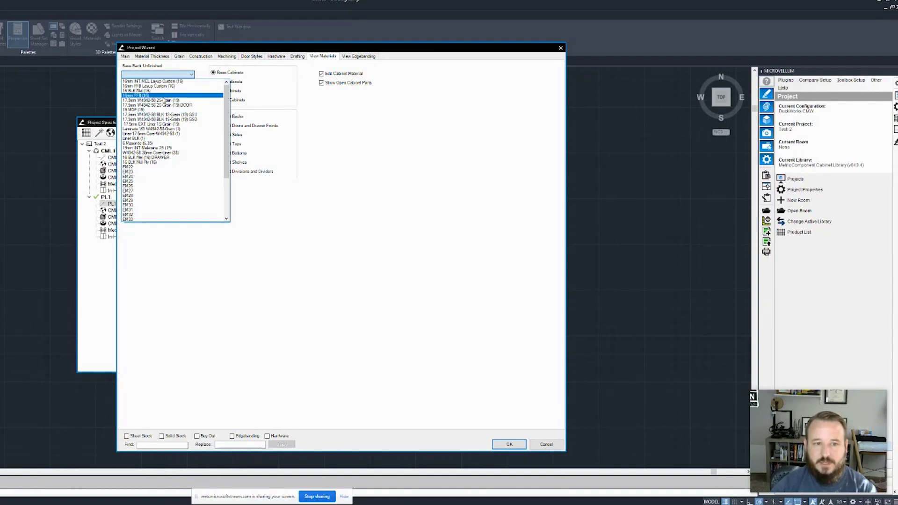
pyautogui.click(153, 144)
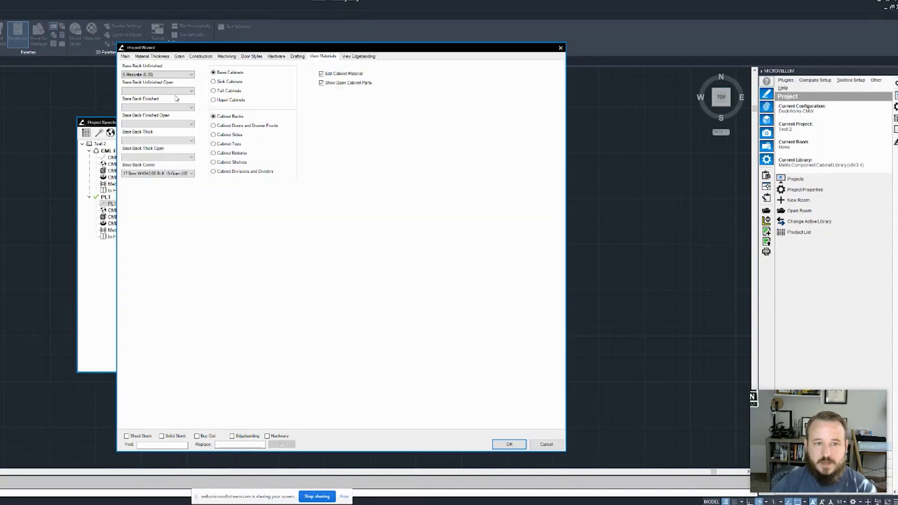
pyautogui.click(181, 91)
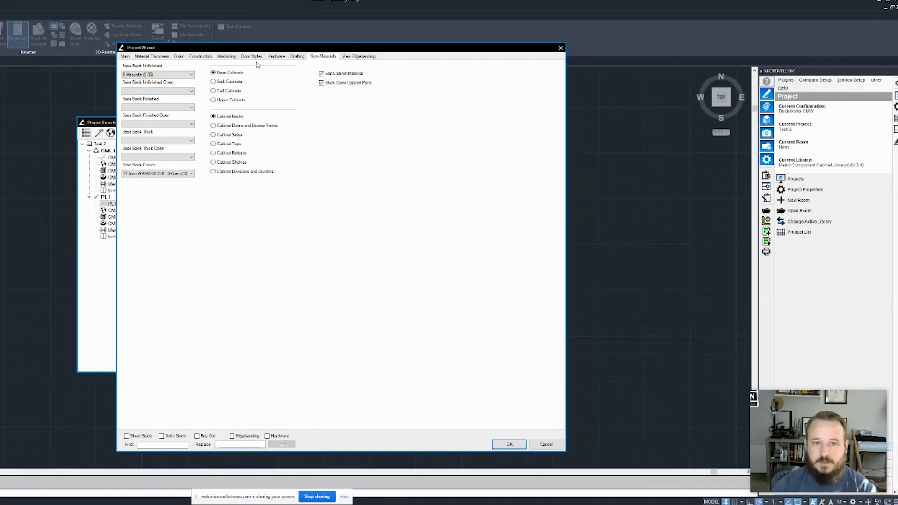
# - Review the material, cabinet and drawer box grain directions, the default cabinet sizes and the cabinet back construction
pyautogui.click(178, 58)
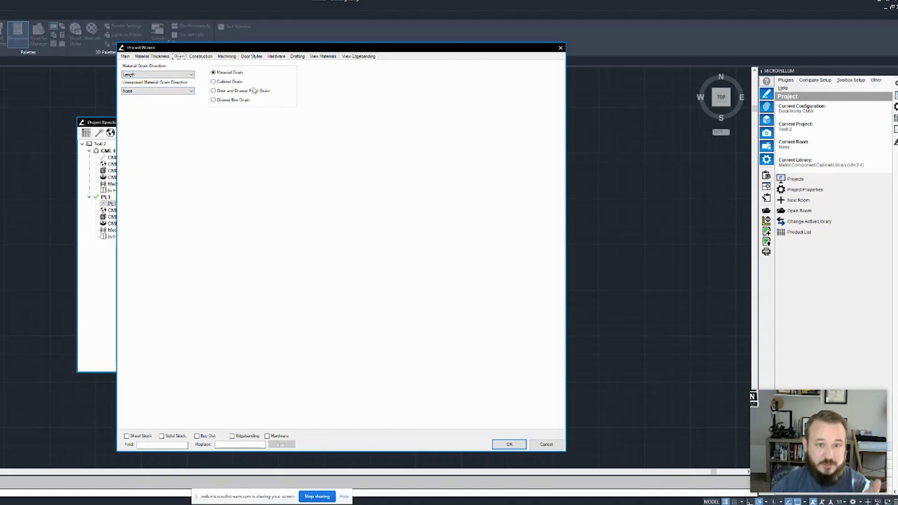
pyautogui.click(232, 81)
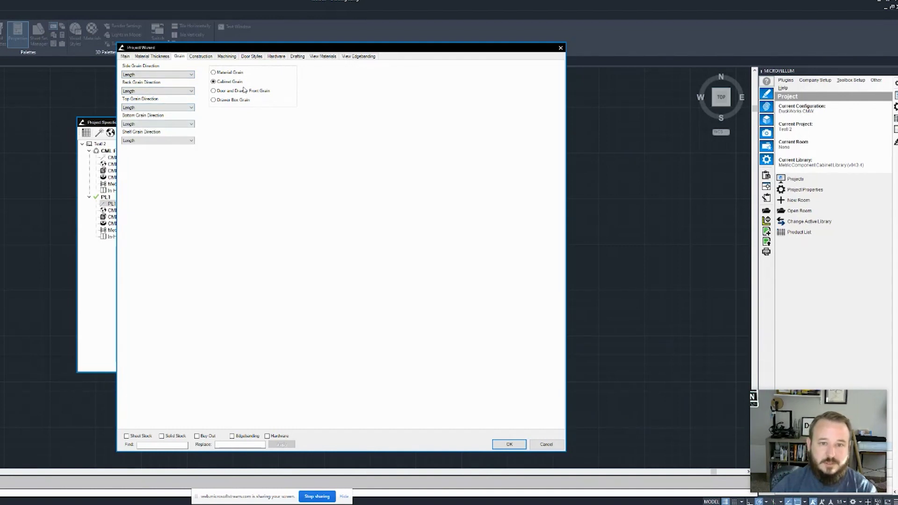
pyautogui.click(222, 102)
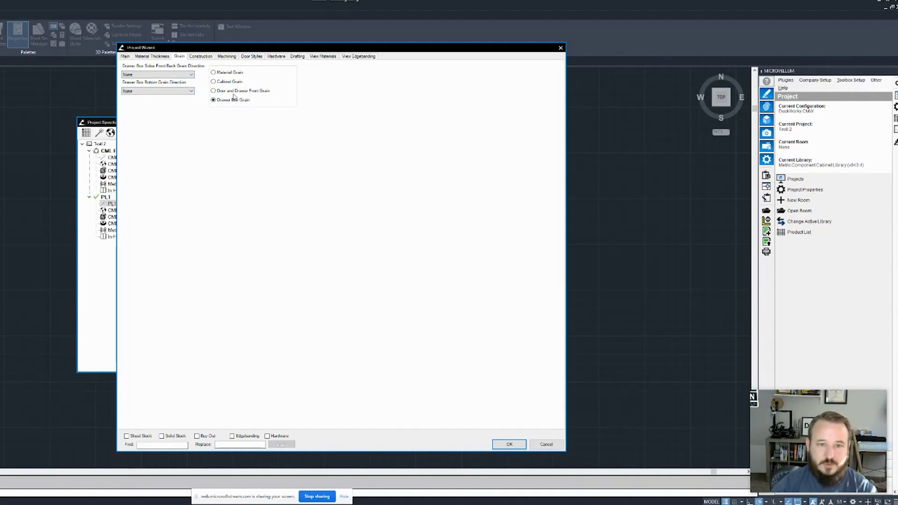
pyautogui.click(208, 57)
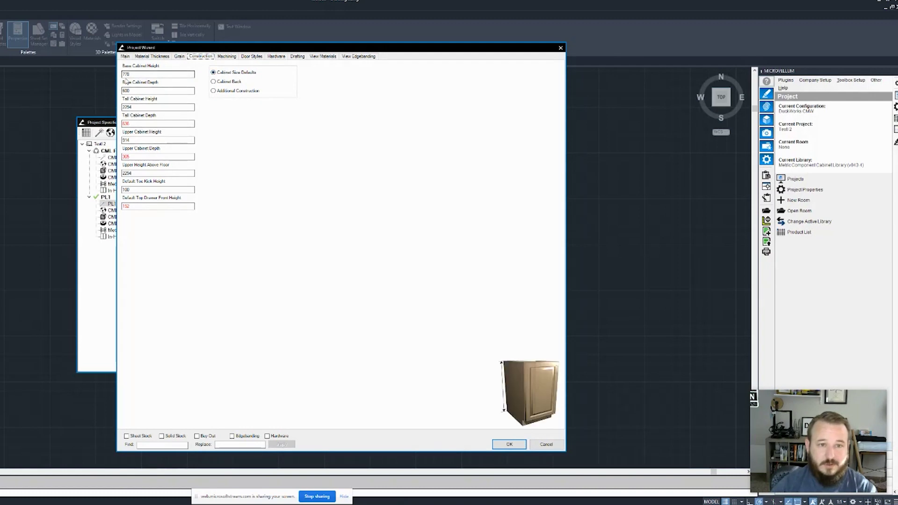
pyautogui.click(226, 83)
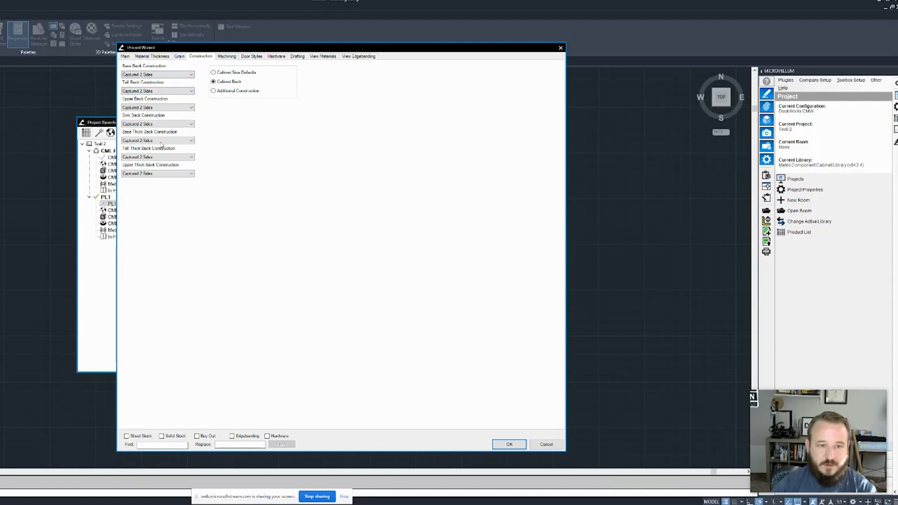
# - Set the machining construction type to Dado Setup and view the door style settings
pyautogui.click(227, 57)
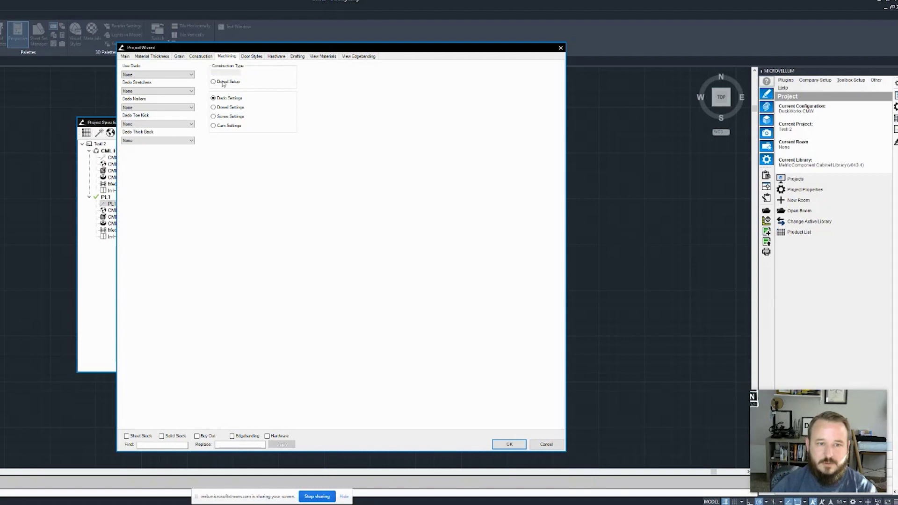
pyautogui.click(224, 73)
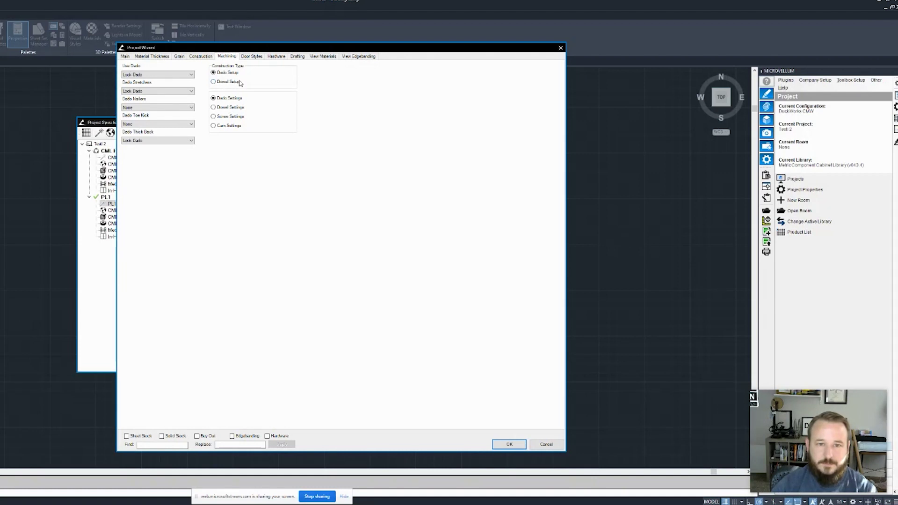
pyautogui.click(252, 57)
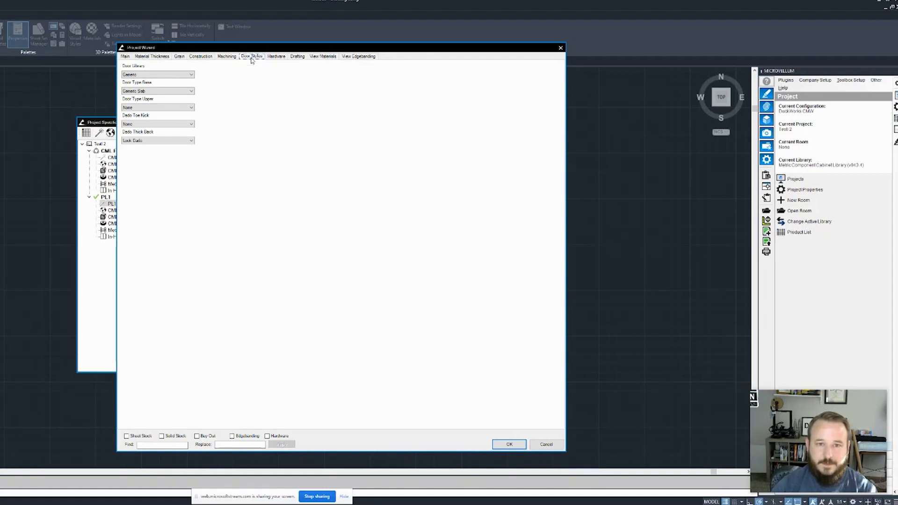
# - Review the hardware pull settings and browse the available pull types, keeping Custom
pyautogui.click(275, 57)
pyautogui.click(214, 81)
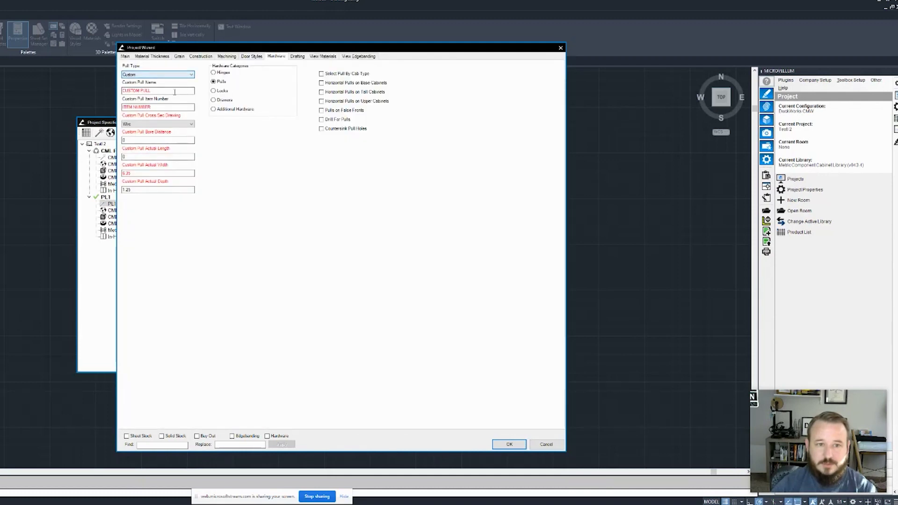
pyautogui.click(163, 91)
pyautogui.click(192, 107)
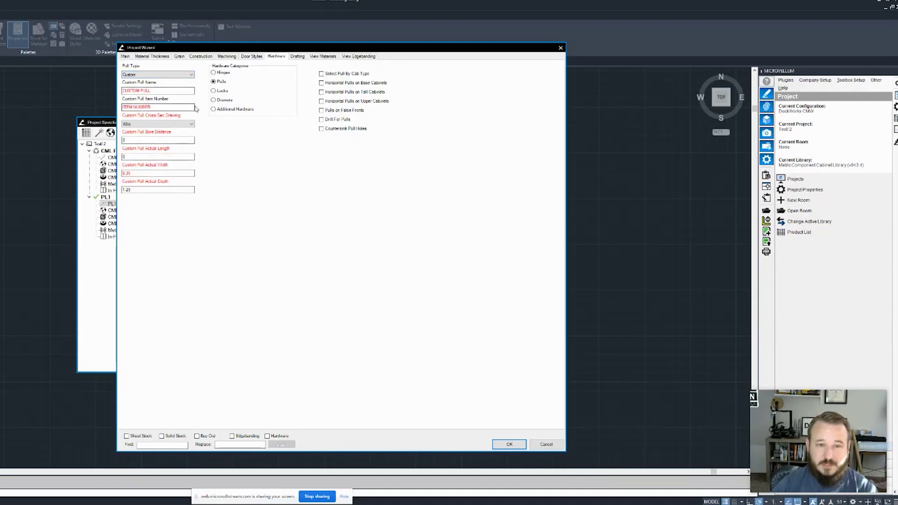
pyautogui.click(171, 75)
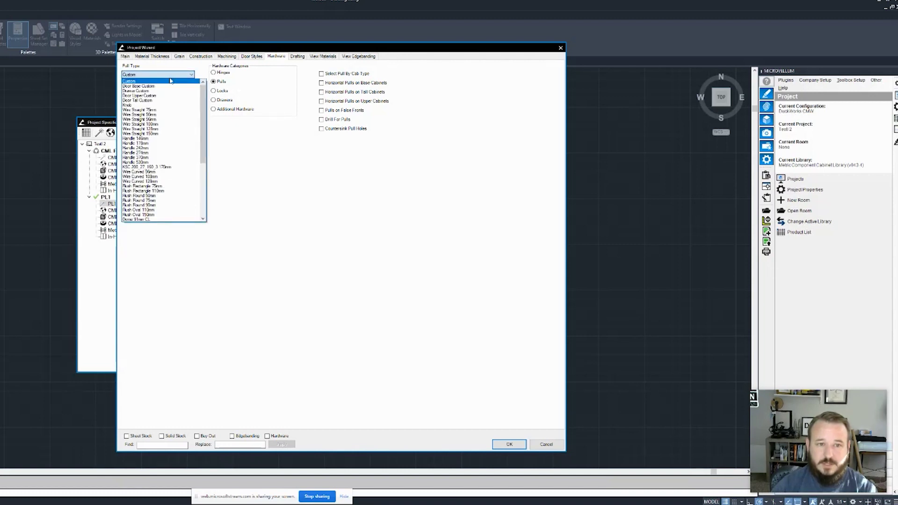
pyautogui.click(221, 117)
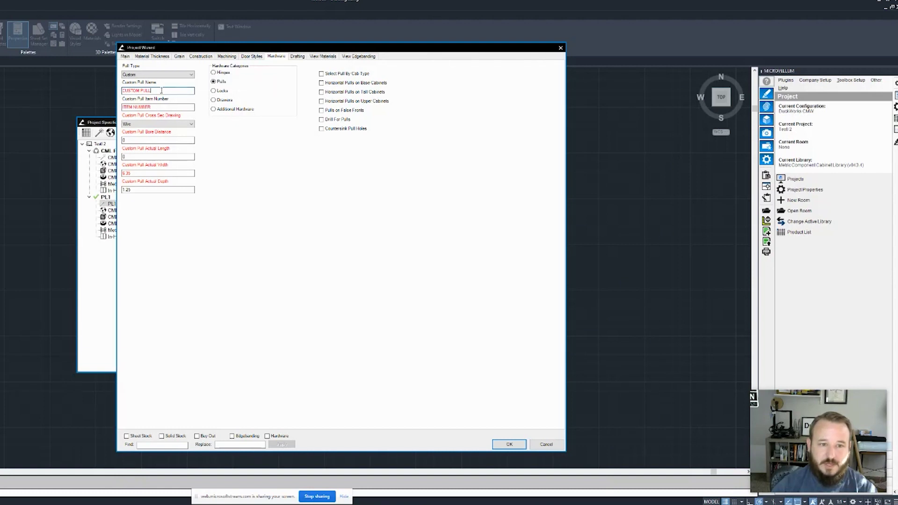
# - Name the custom pull Hafele Bar Pull and select its item number text
pyautogui.doubleClick(158, 90)
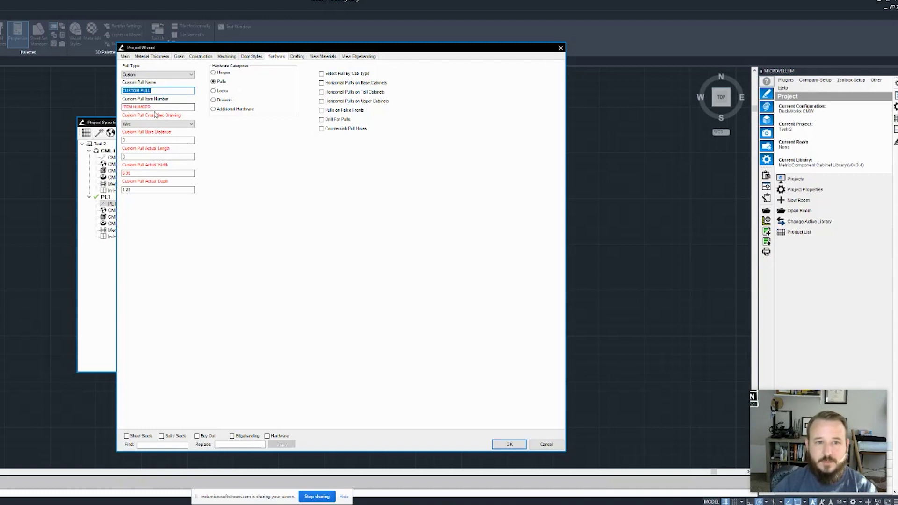
pyautogui.doubleClick(155, 107)
pyautogui.doubleClick(155, 90)
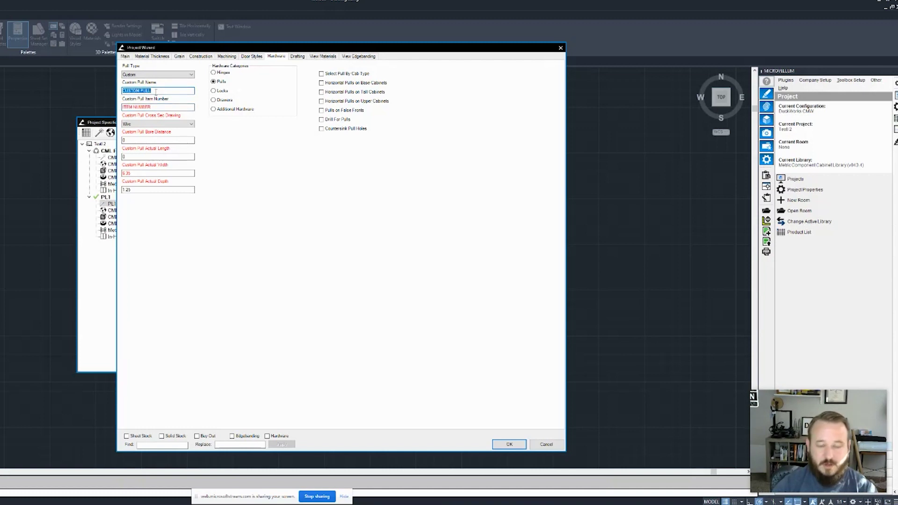
pyautogui.write('B')
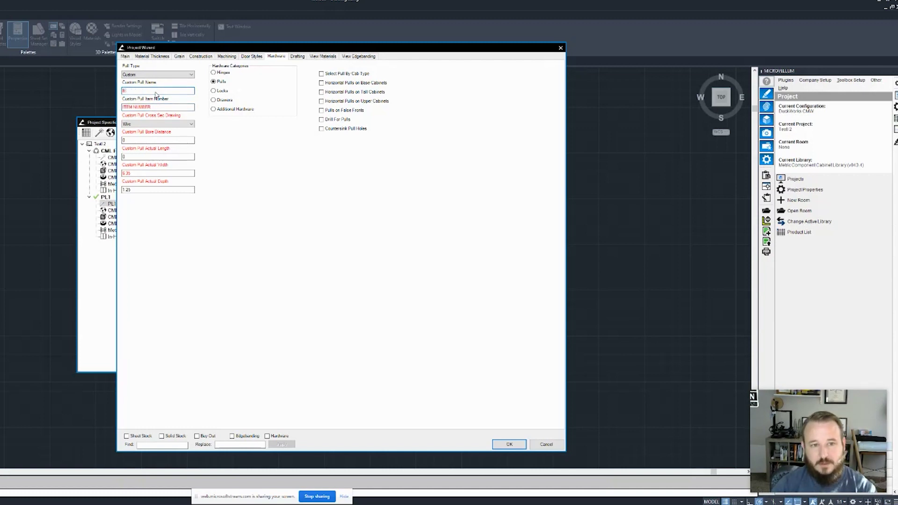
pyautogui.write('afele Bar Pull')
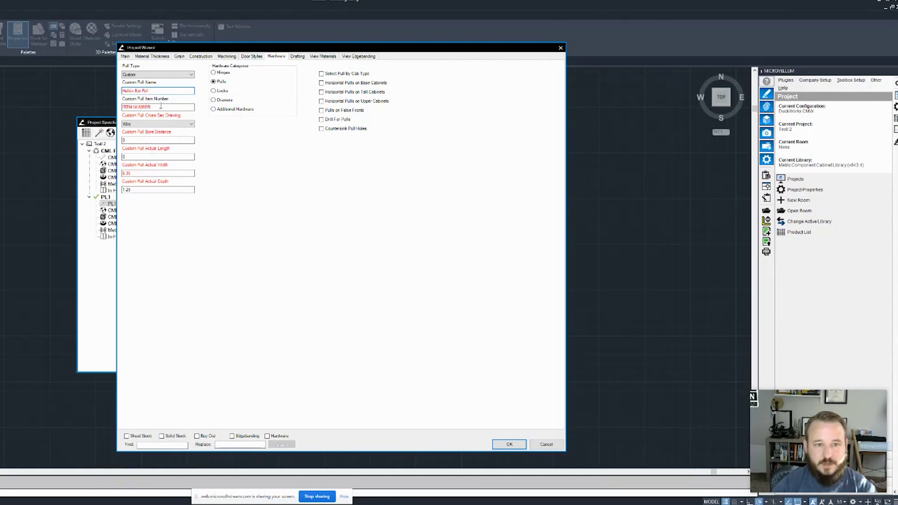
pyautogui.click(160, 106)
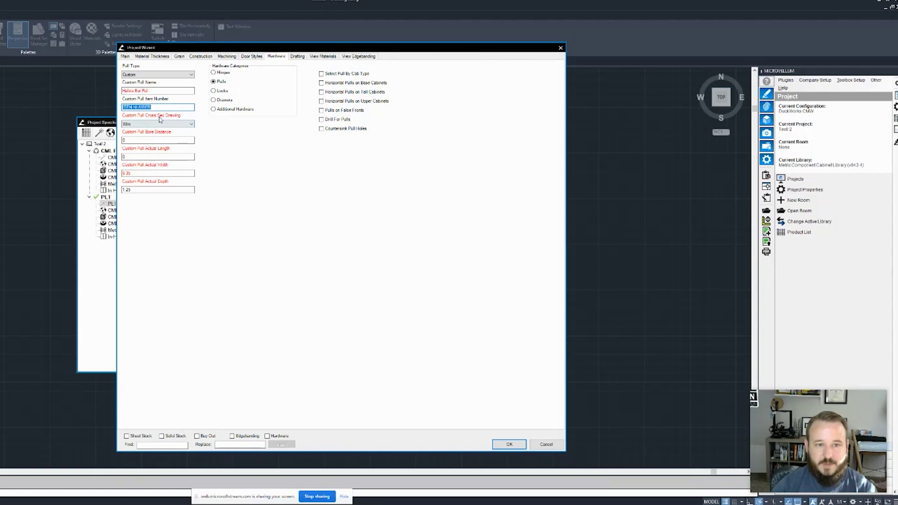
# - Set the custom pull's cross section drawing to Handle
pyautogui.click(138, 141)
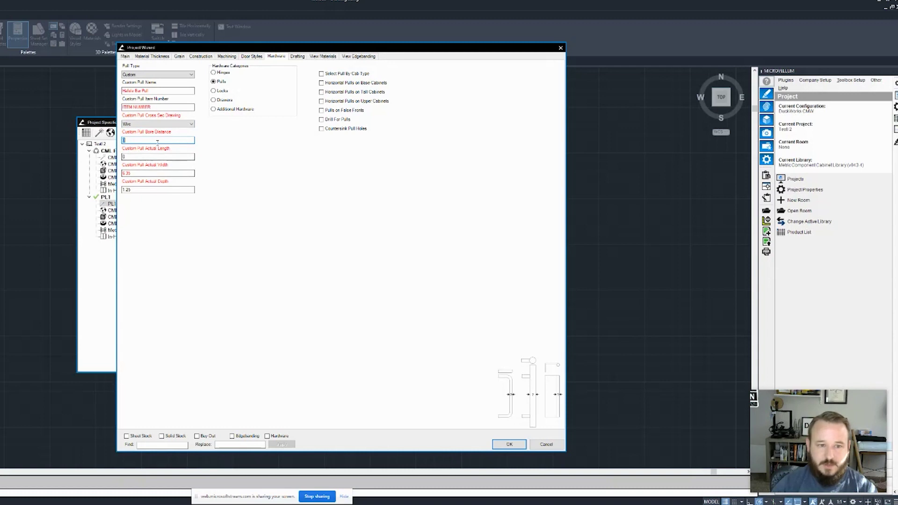
pyautogui.click(157, 125)
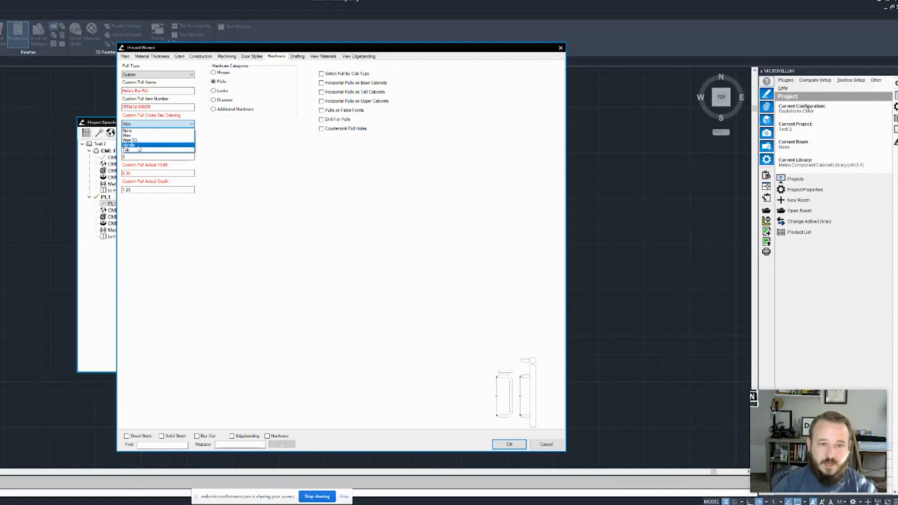
pyautogui.click(139, 146)
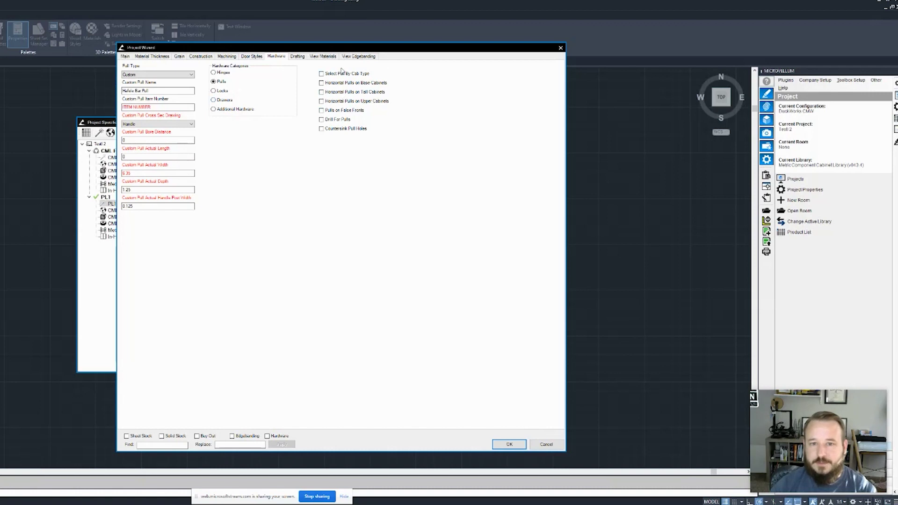
# - Review the drafting, cabinet material, edgebanding, material thickness and main color settings, and discard the project wizard changes
pyautogui.click(301, 56)
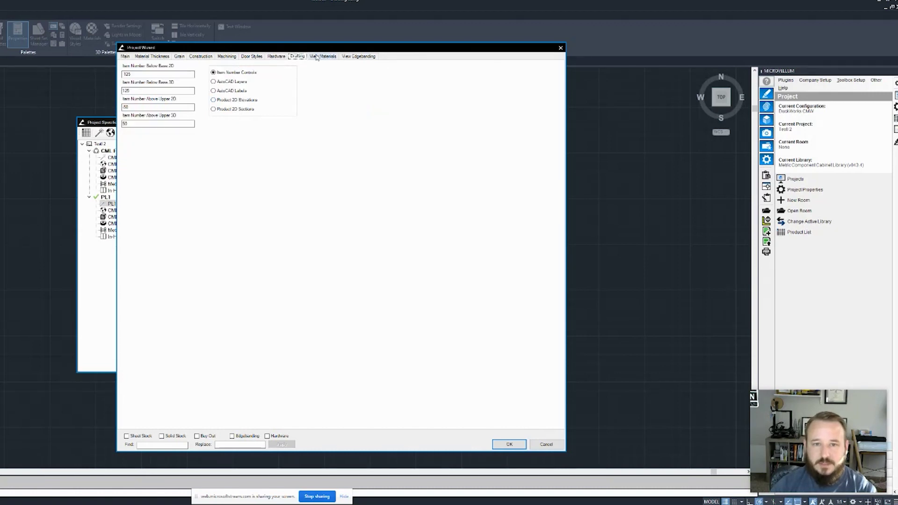
pyautogui.click(322, 57)
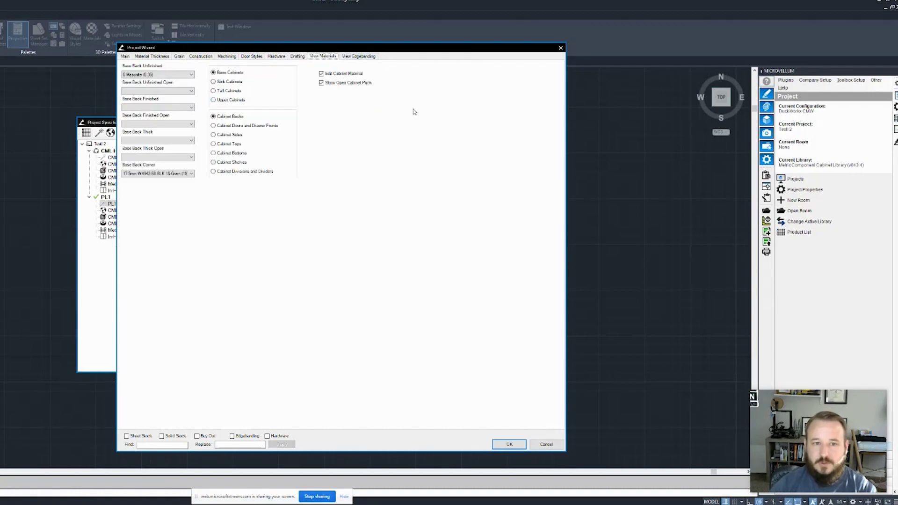
pyautogui.click(358, 56)
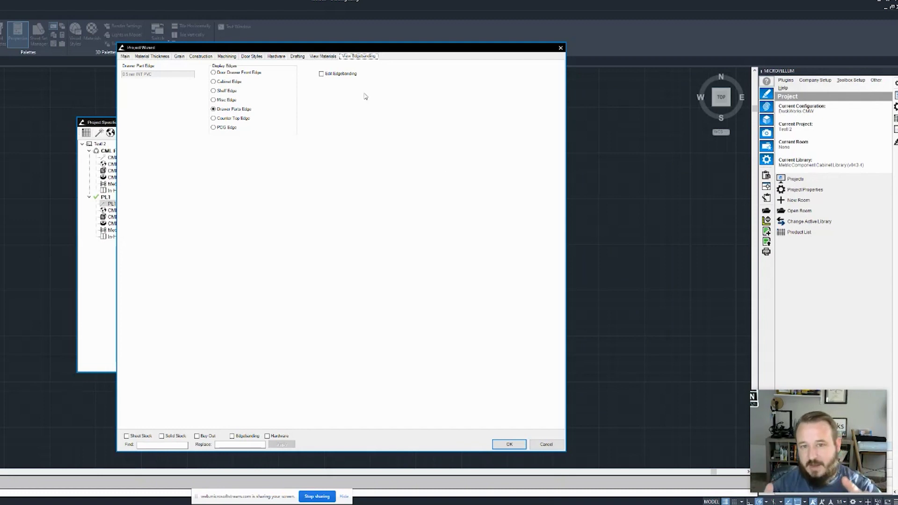
pyautogui.click(153, 57)
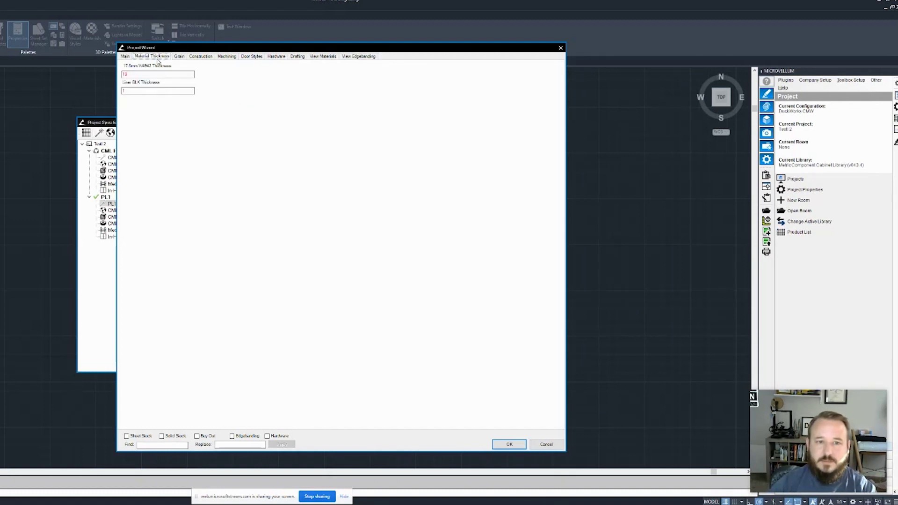
pyautogui.click(128, 57)
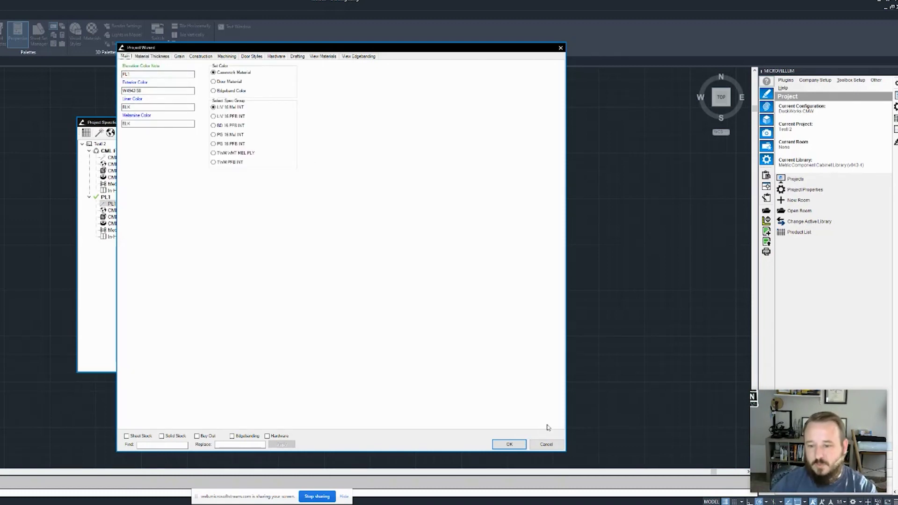
pyautogui.click(547, 444)
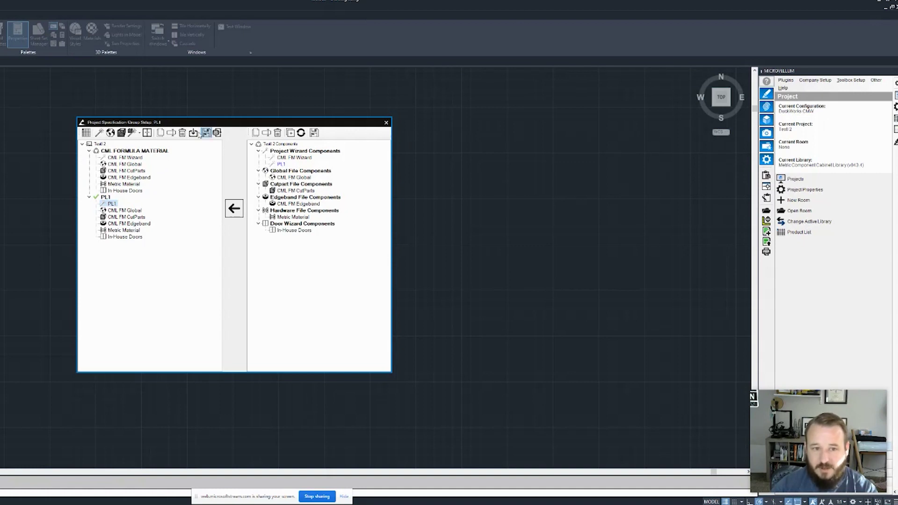
# - Open PL1's cut part material wizard and set the 16mm INT MEL Layup Custom thickness to 15.7
pyautogui.click(134, 133)
pyautogui.click(158, 142)
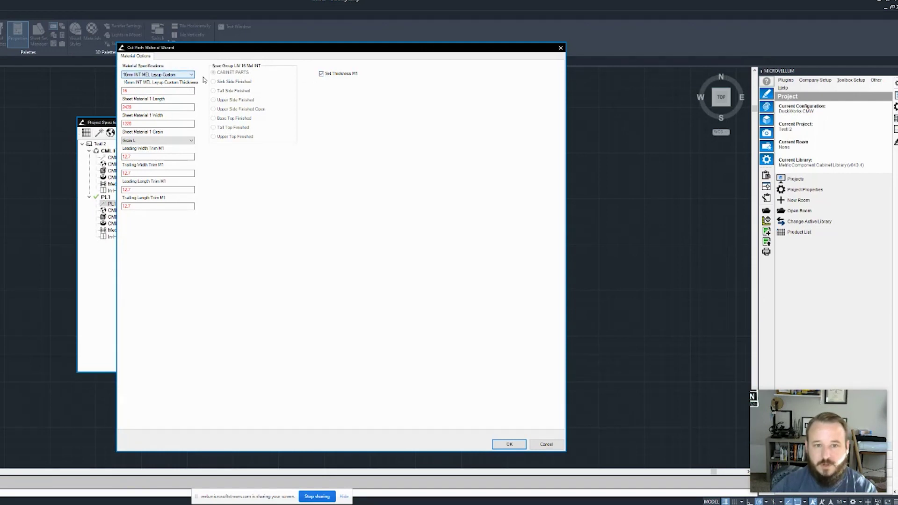
pyautogui.doubleClick(141, 91)
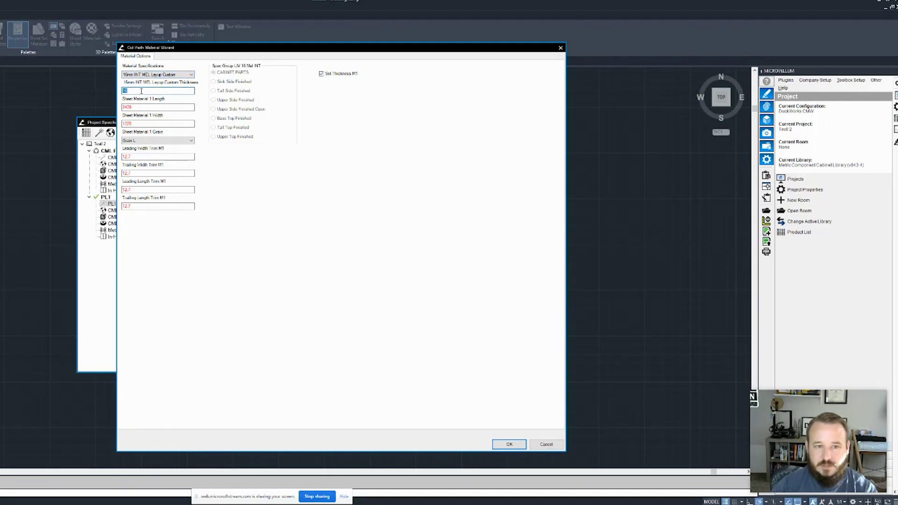
pyautogui.write('1')
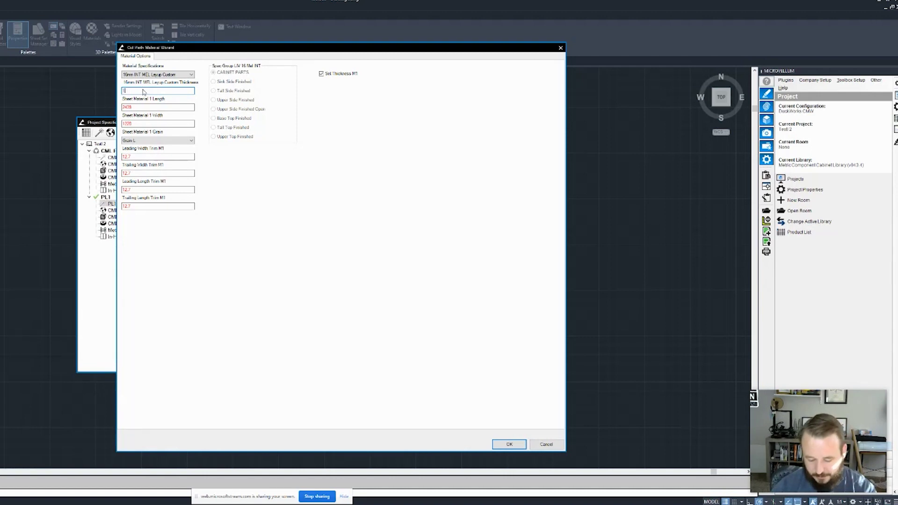
pyautogui.write('5.7')
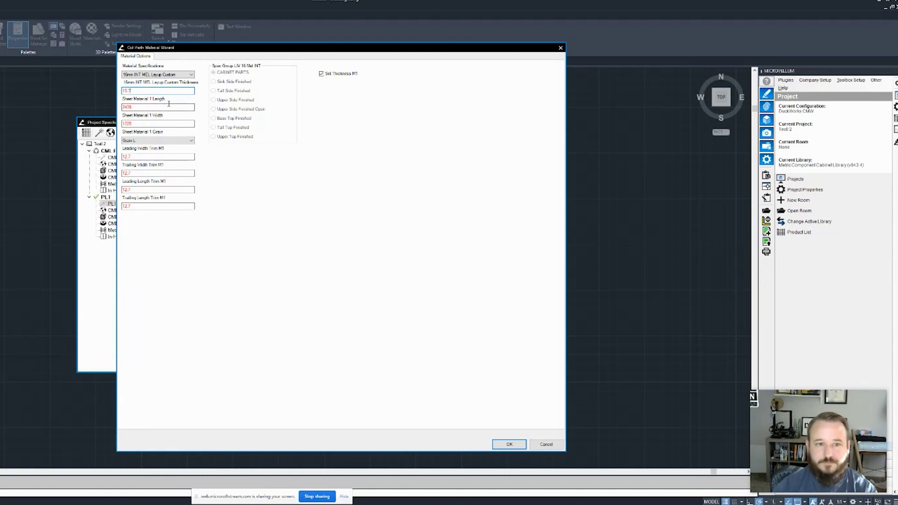
# - Set the 16mm PFB Layup Custom material's thickness to 15.8
pyautogui.click(191, 74)
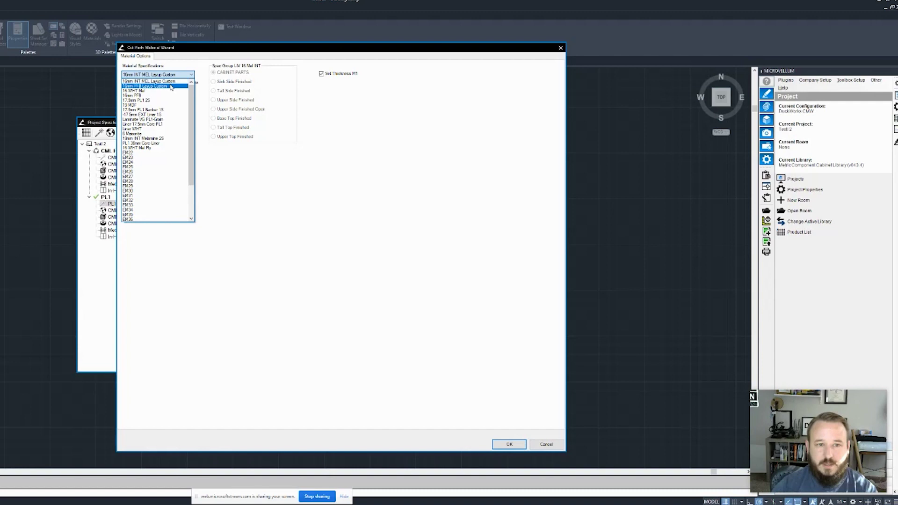
pyautogui.click(170, 86)
pyautogui.doubleClick(138, 91)
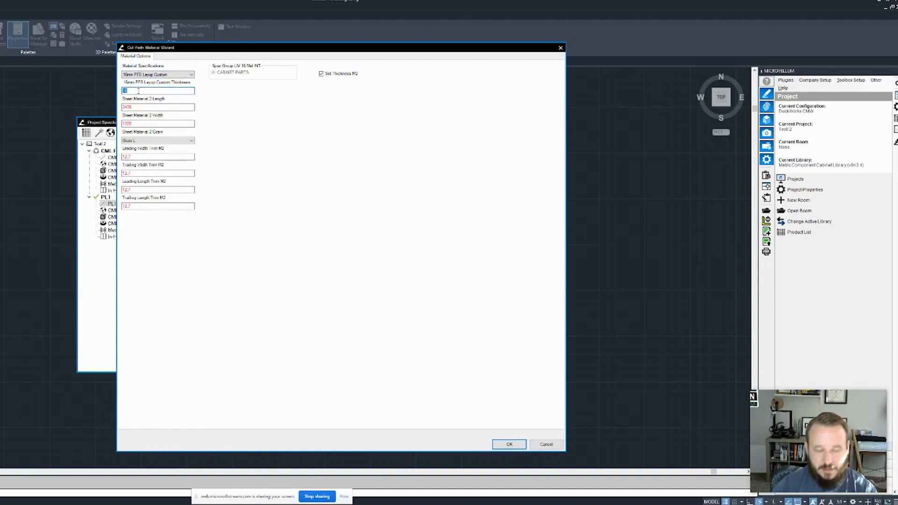
pyautogui.write('15.8')
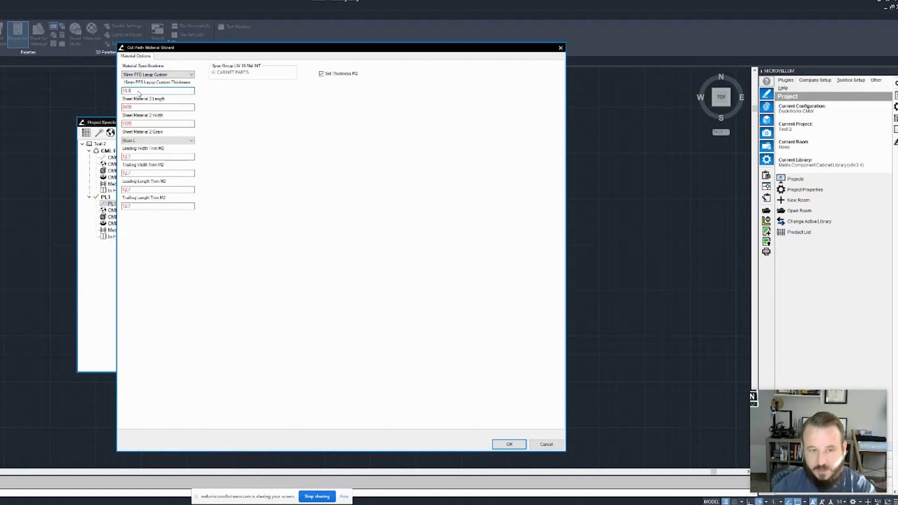
pyautogui.doubleClick(139, 106)
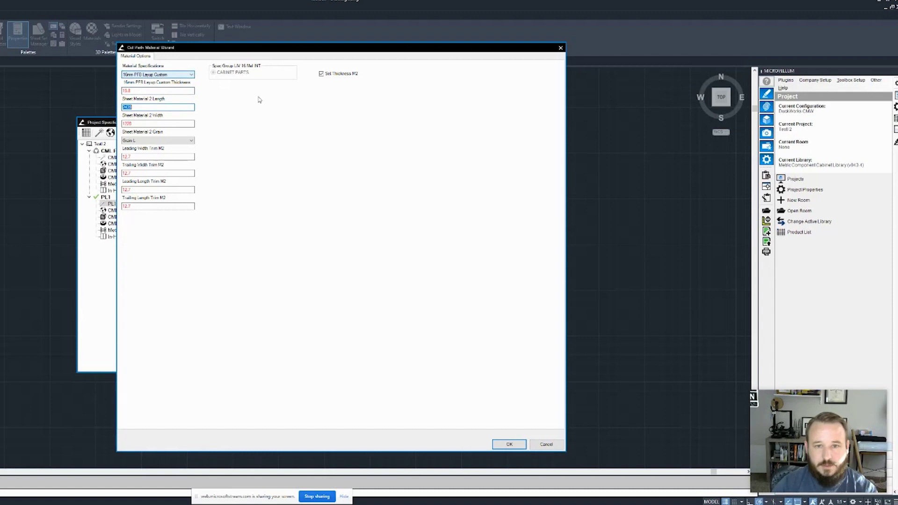
# - Review the 16 WHT Mel material specifications and the cabinet parts that use it
pyautogui.click(190, 74)
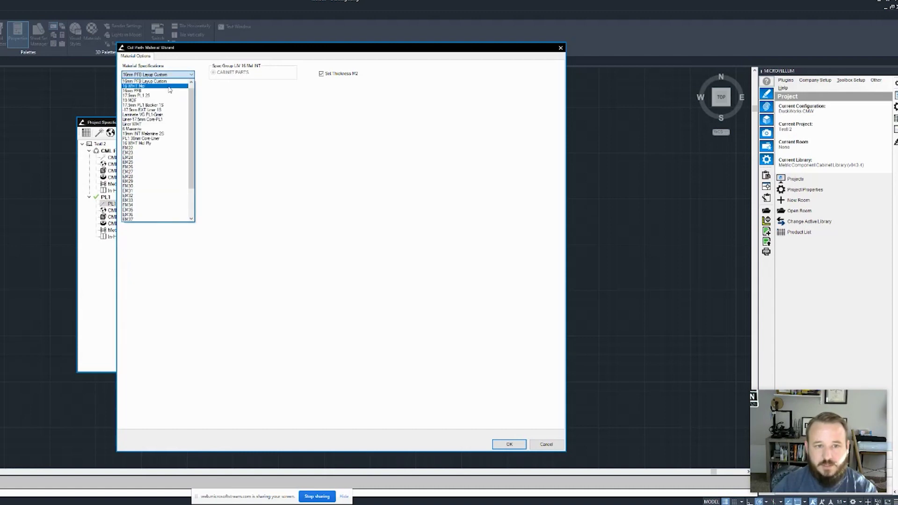
pyautogui.click(169, 87)
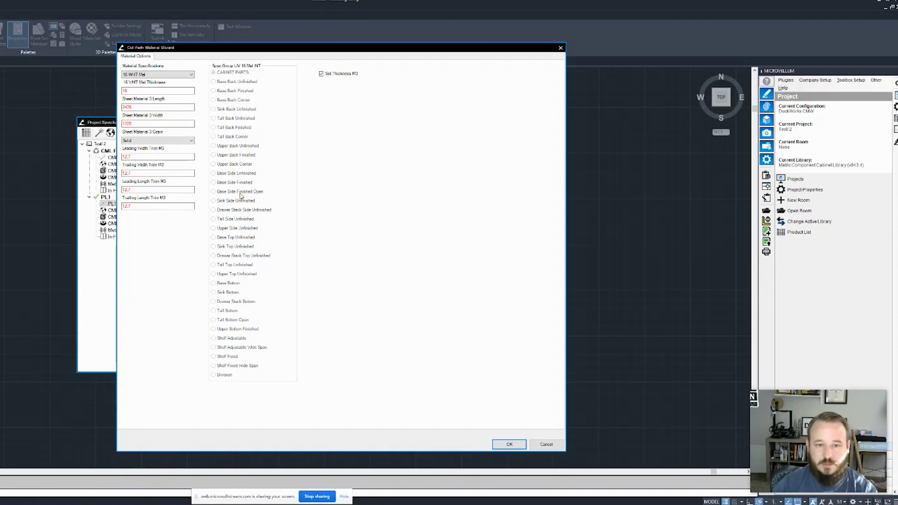
# - Return to the 16mm INT MEL Layup Custom material and turn off its Set Thickness M1 option
pyautogui.click(157, 75)
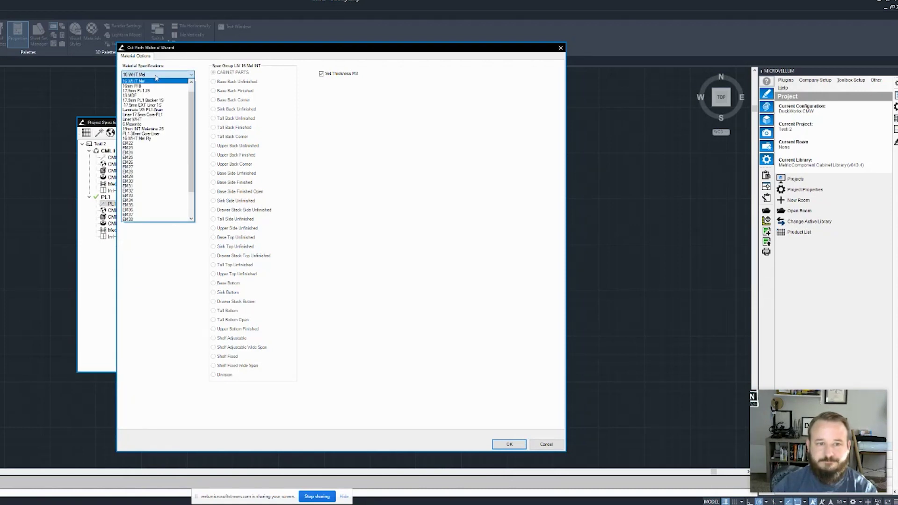
pyautogui.click(157, 82)
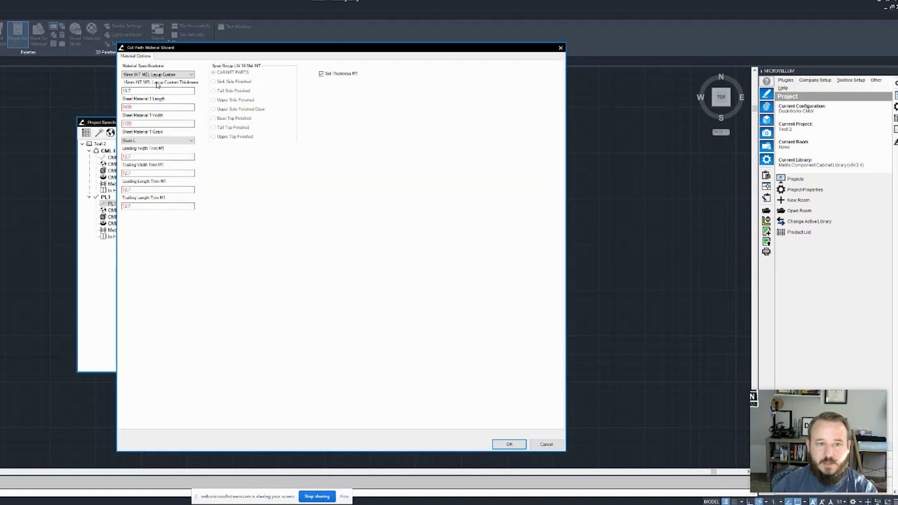
pyautogui.doubleClick(135, 90)
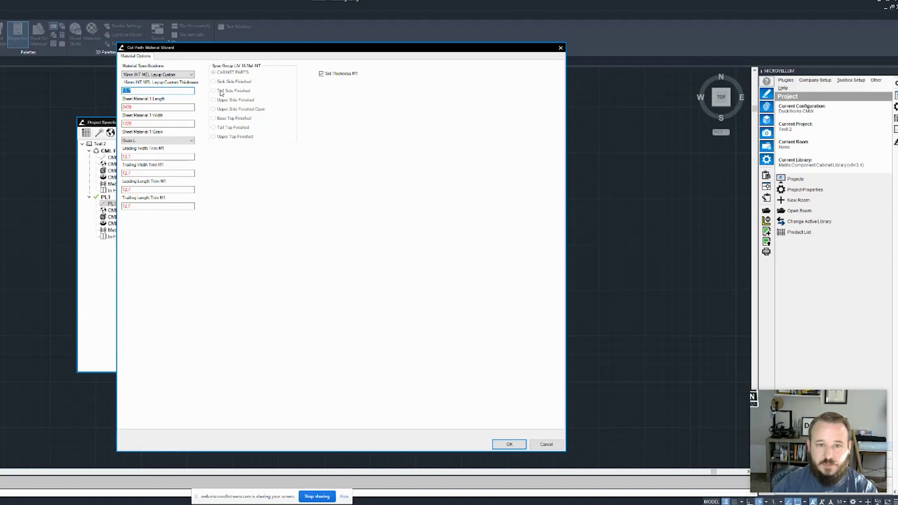
pyautogui.click(326, 75)
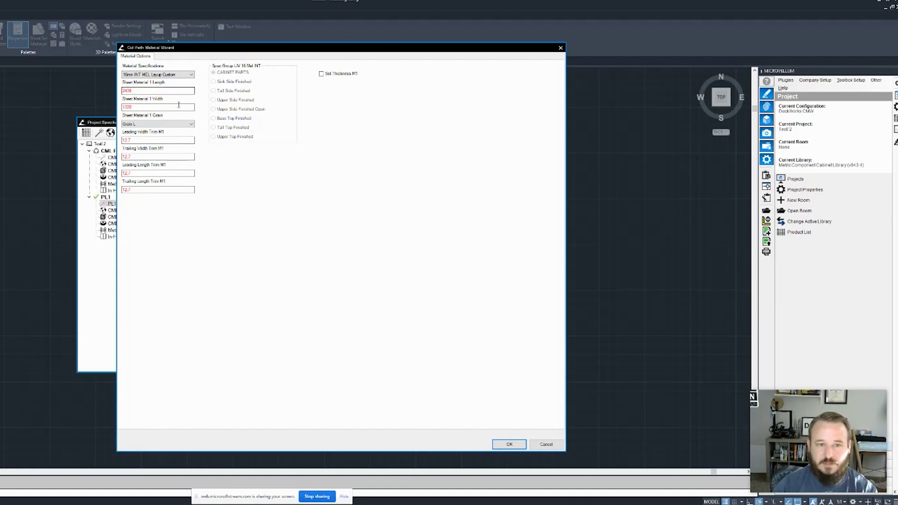
# - Turn Set Thickness M1 back on for the 16mm INT MEL Layup Custom material and accept the cut part material settings
pyautogui.click(321, 74)
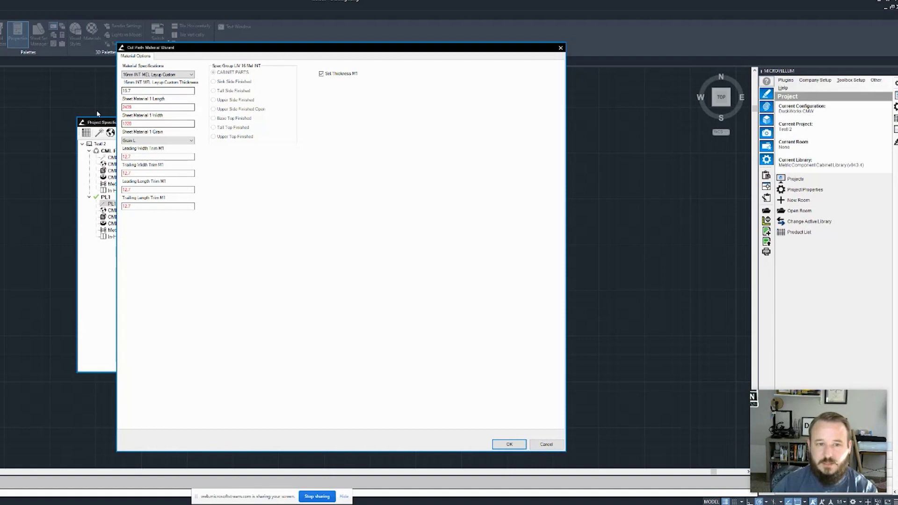
pyautogui.click(509, 443)
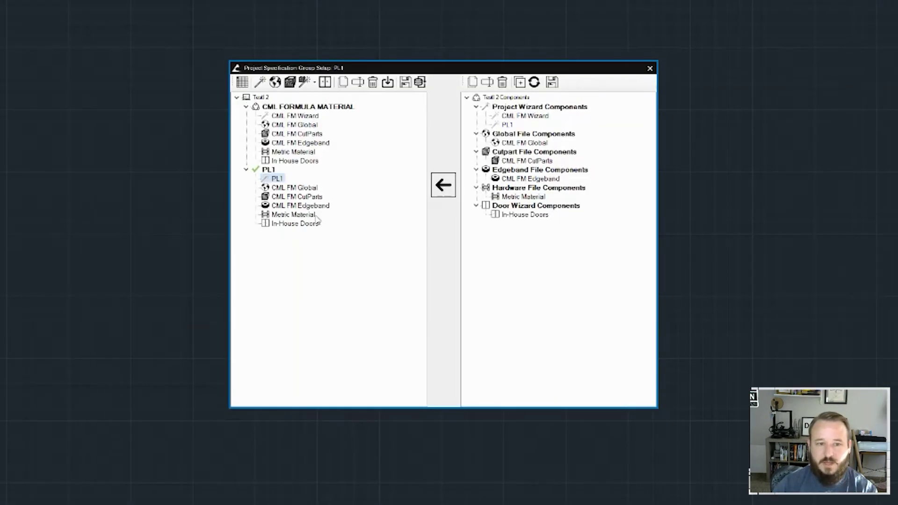
# - Copy the PL1 specification group as PL2, duplicating only the project wizard file under the name PL2
pyautogui.rightClick(270, 170)
pyautogui.click(303, 181)
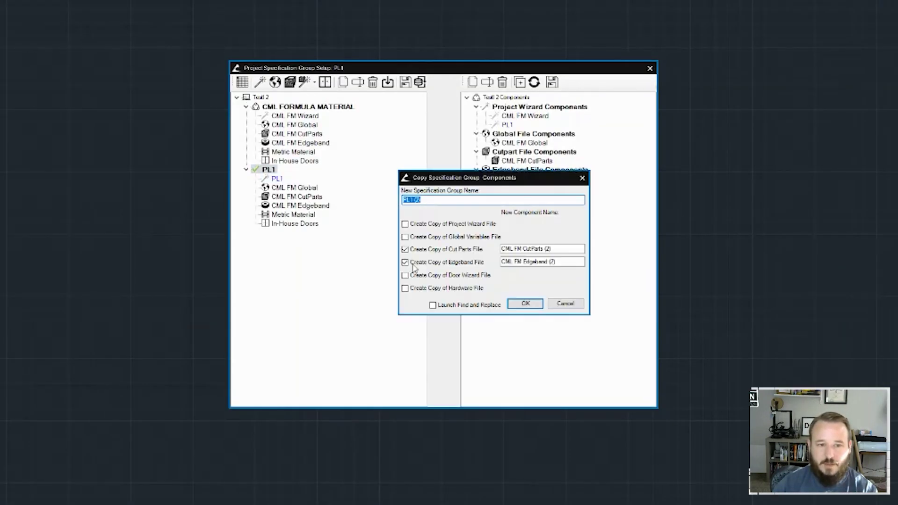
pyautogui.write('PL2')
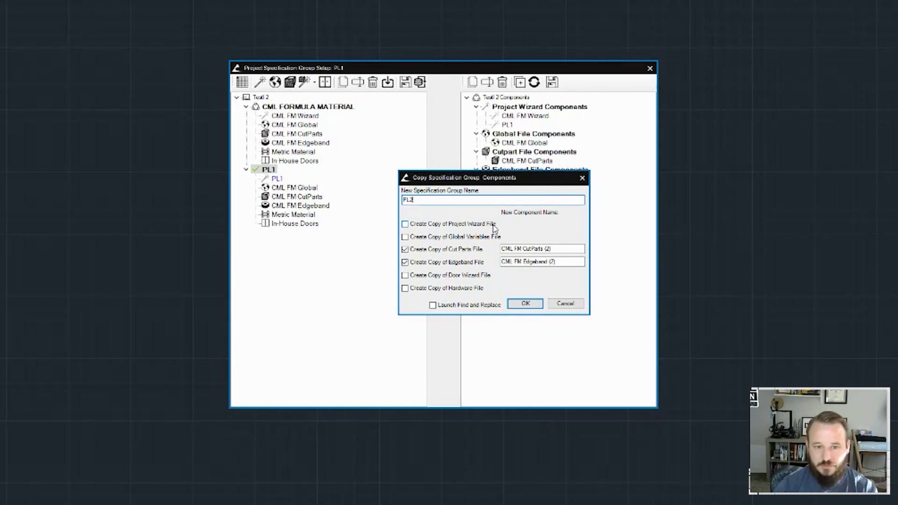
pyautogui.click(473, 249)
pyautogui.click(461, 263)
pyautogui.click(448, 224)
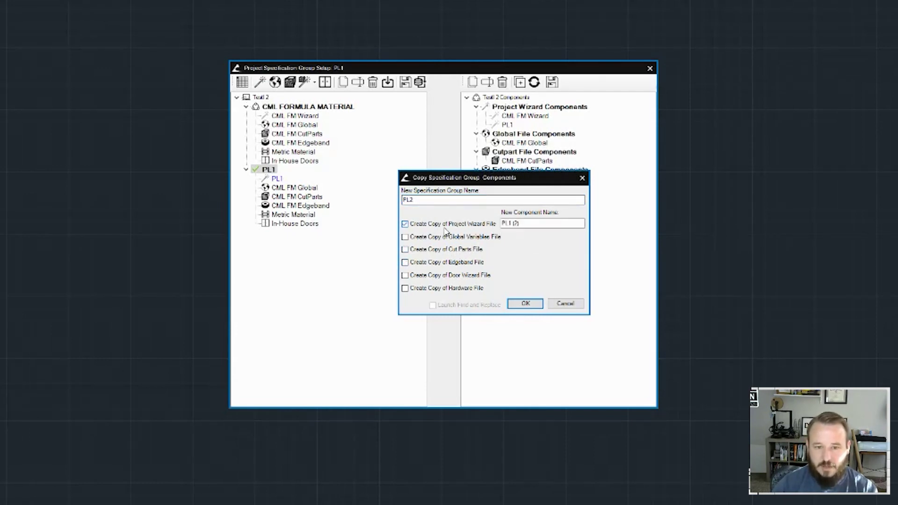
pyautogui.click(525, 225)
pyautogui.press('BackSpace')
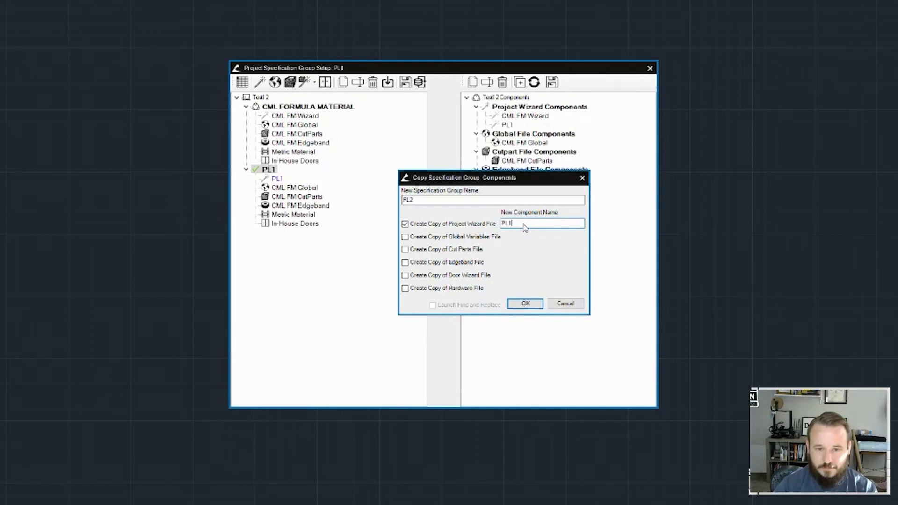
pyautogui.write('2')
pyautogui.click(525, 304)
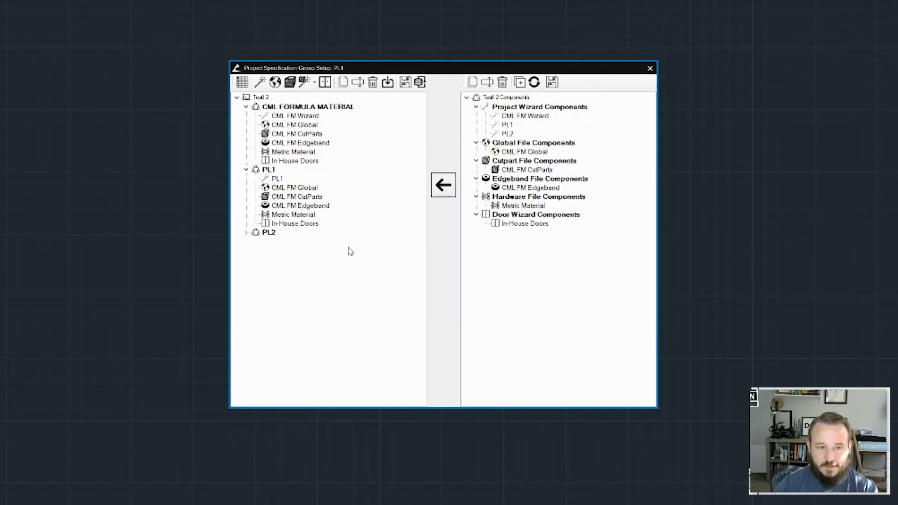
# - Expand the PL2 specification group, make it the active group and open its project wizard
pyautogui.click(245, 232)
pyautogui.click(277, 241)
pyautogui.click(268, 232)
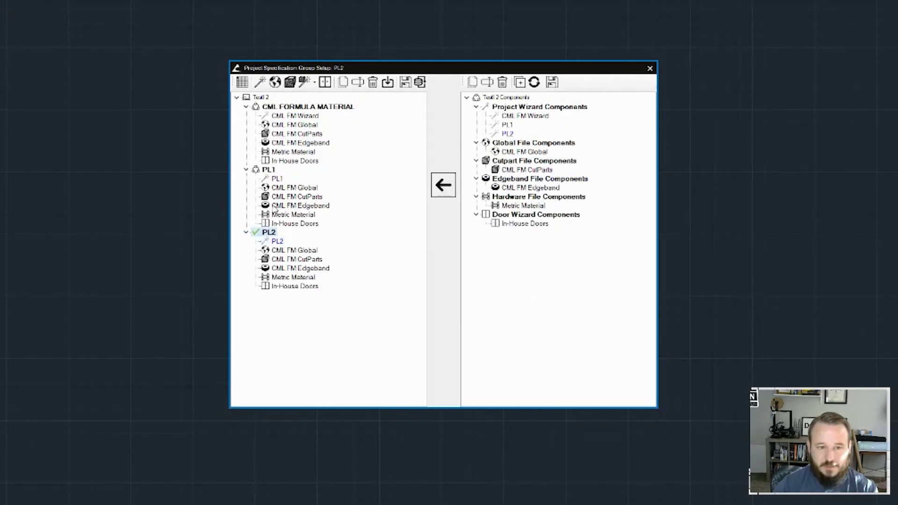
pyautogui.click(261, 84)
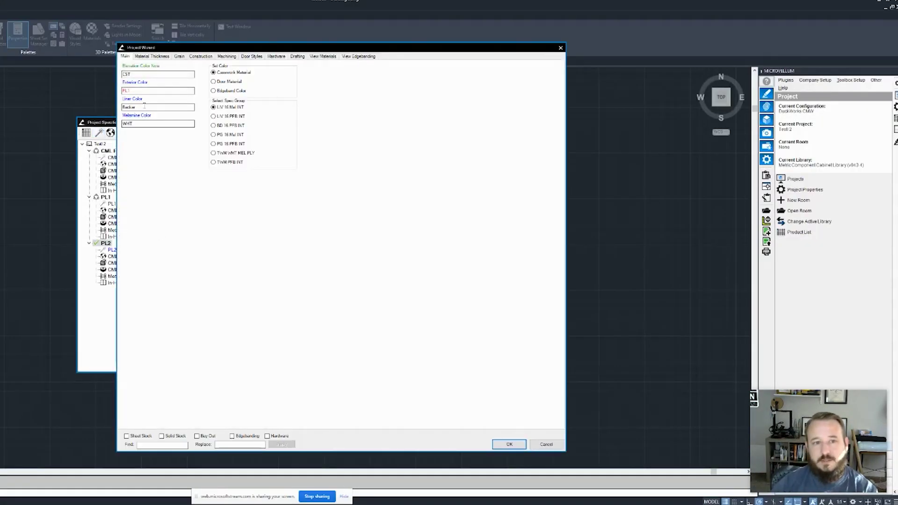
# - Set PL2's elevation color note to PL2 and its exterior color to F5678, keeping the liner color, and accept the wizard
pyautogui.doubleClick(134, 75)
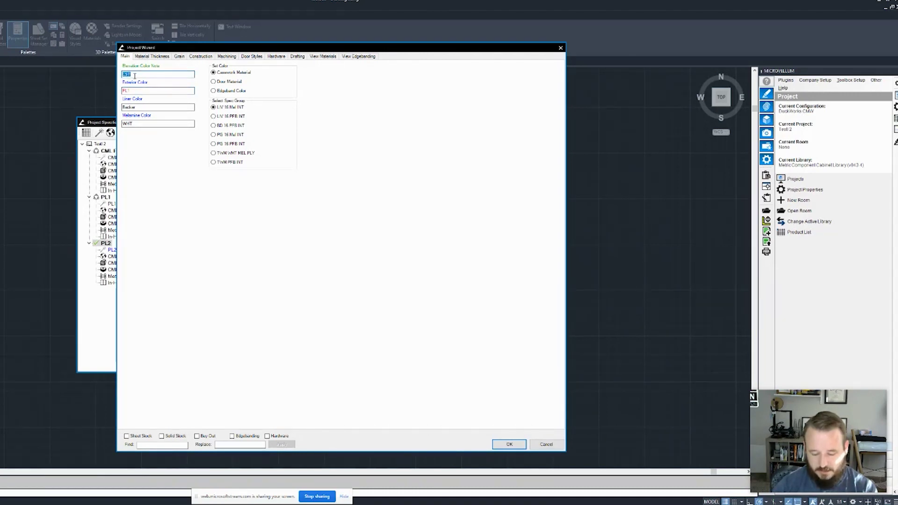
pyautogui.write('PL2')
pyautogui.click(137, 91)
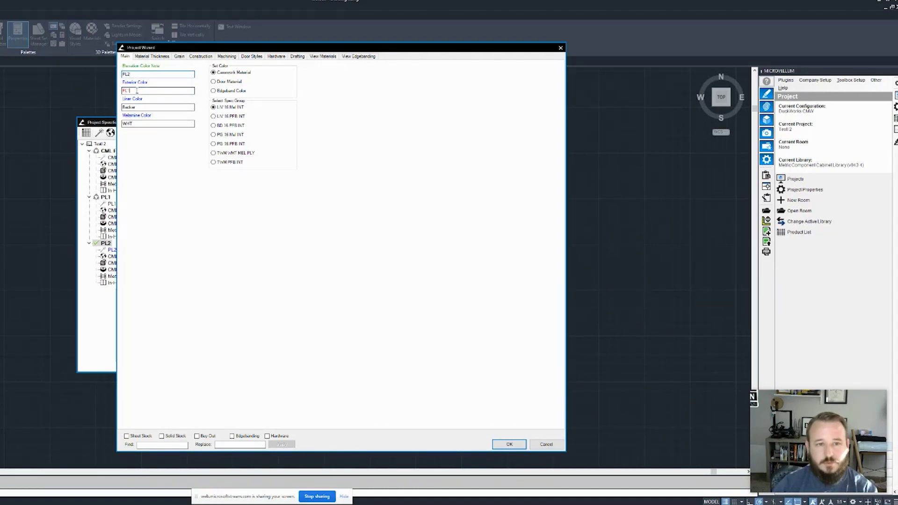
pyautogui.doubleClick(137, 91)
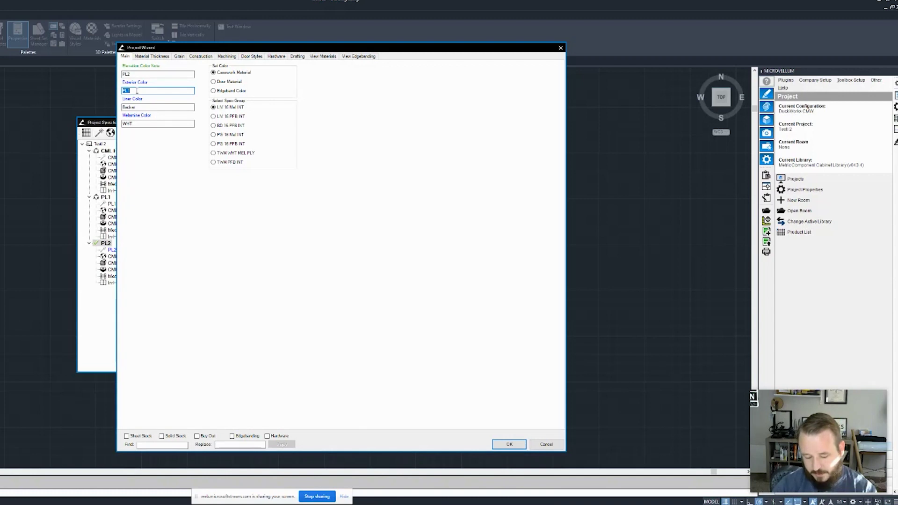
pyautogui.write('P56')
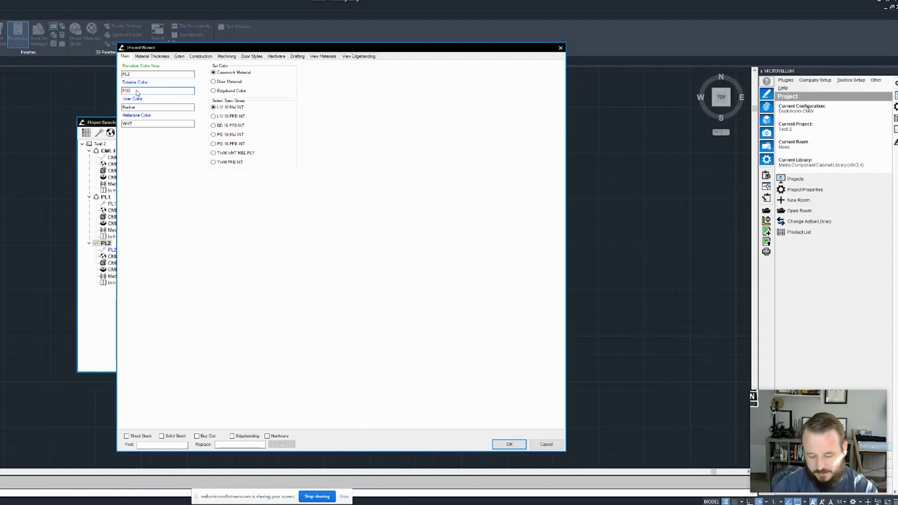
pyautogui.write('78')
pyautogui.doubleClick(168, 106)
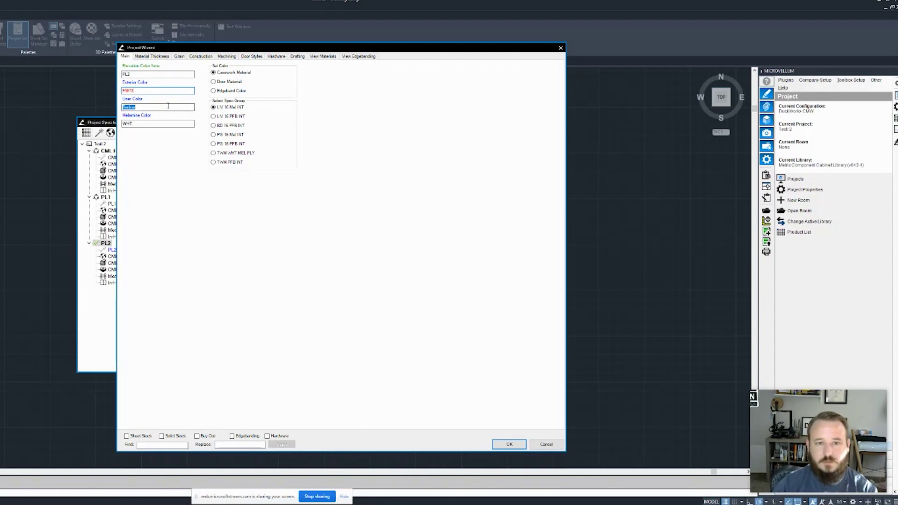
pyautogui.click(508, 444)
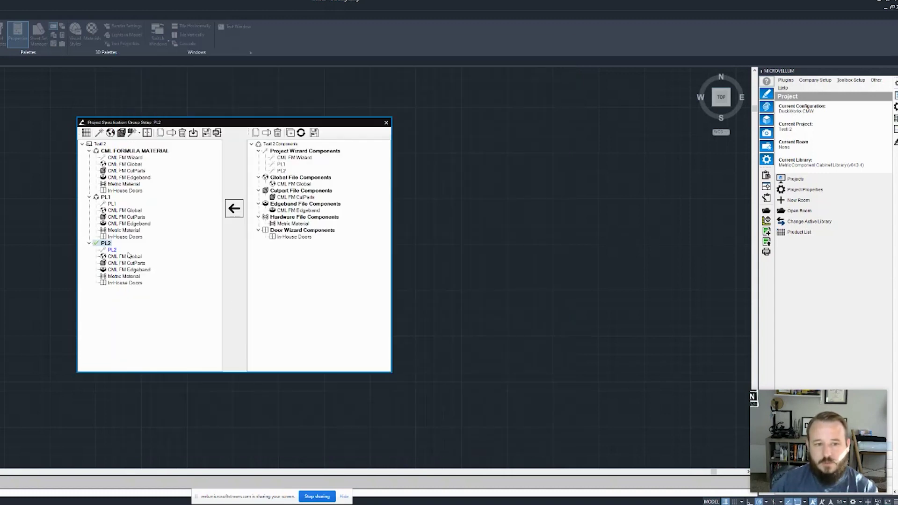
# - Check the 16mm INT MEL Layup Custom thickness in PL2's cut part material wizard and close it without saving
pyautogui.click(139, 133)
pyautogui.click(155, 140)
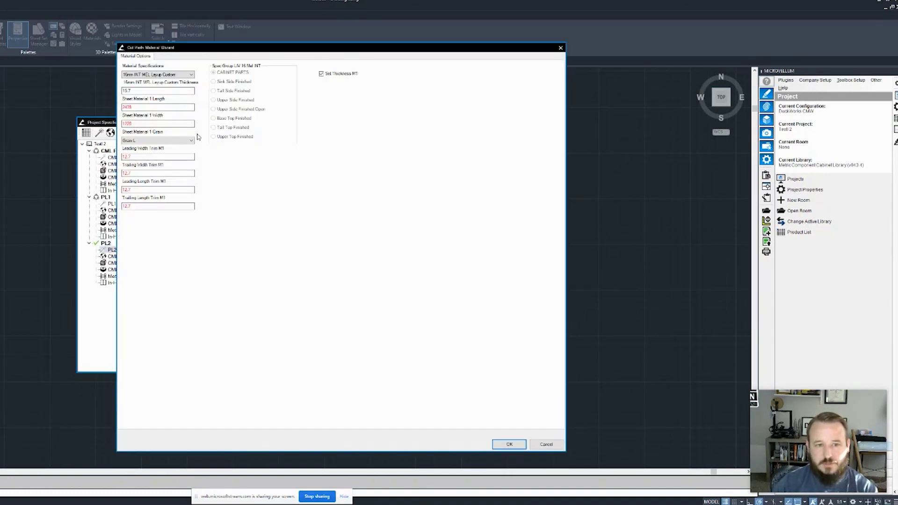
pyautogui.doubleClick(139, 91)
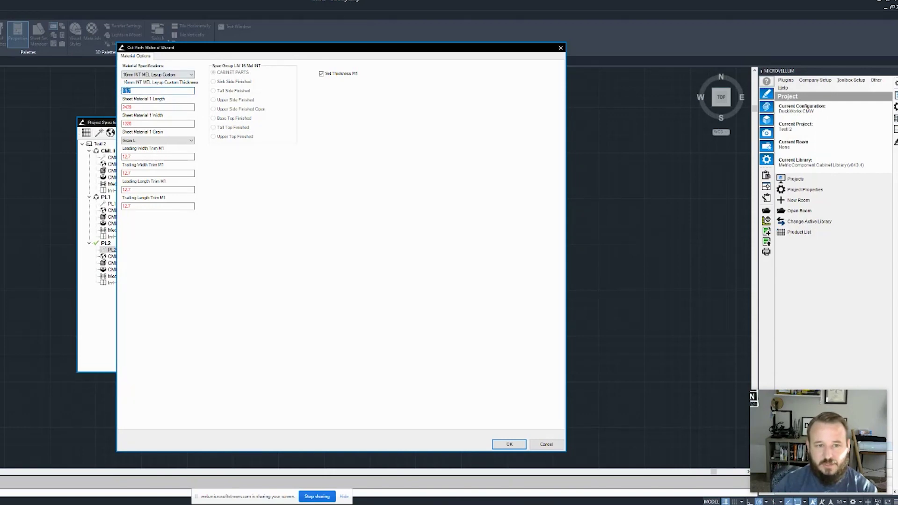
pyautogui.moveTo(180, 47); pyautogui.dragTo(295, 59)
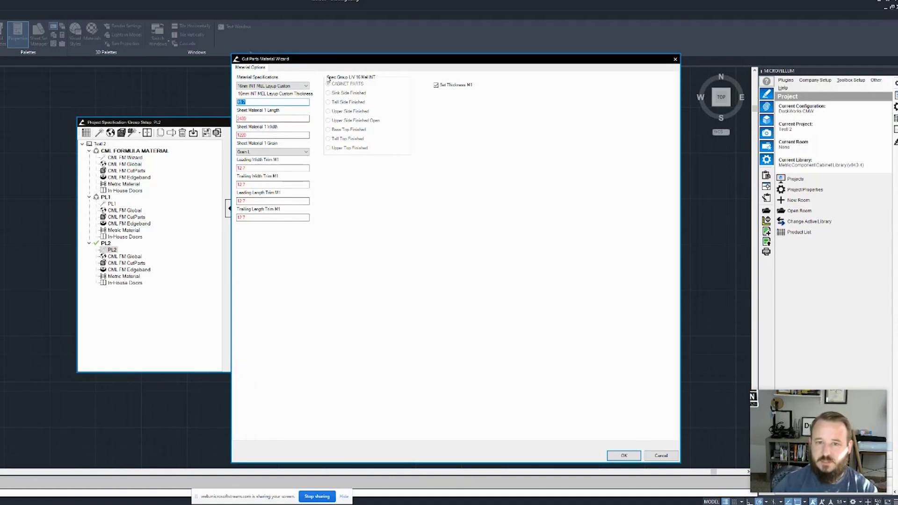
pyautogui.moveTo(337, 65); pyautogui.dragTo(395, 68)
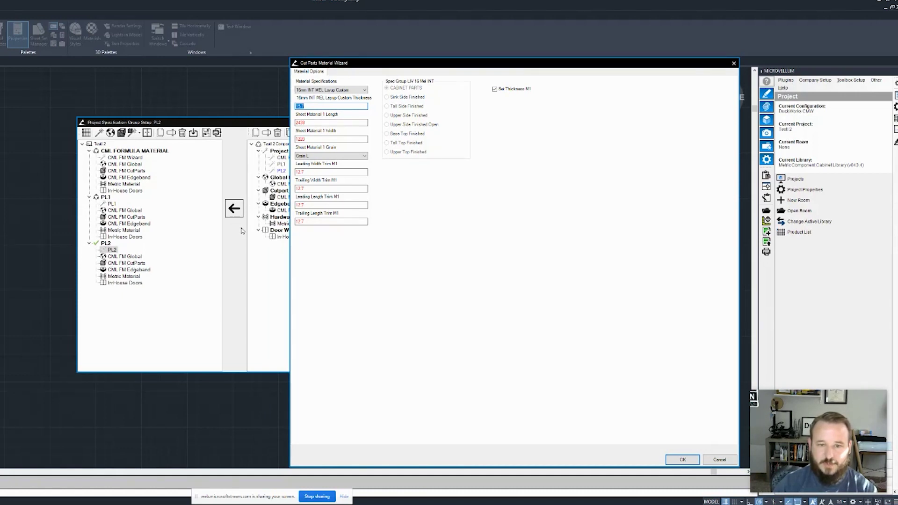
pyautogui.click(714, 462)
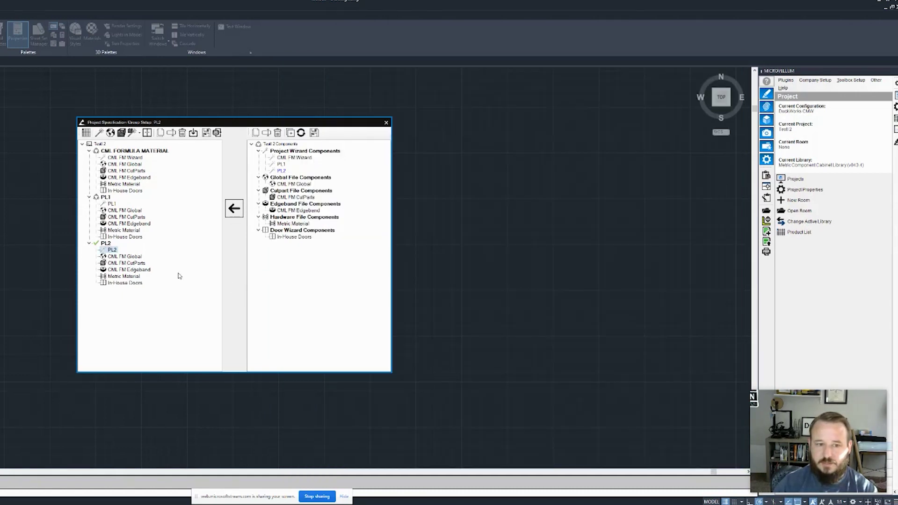
# - Reopen PL2's project wizard and examine its material thickness settings, including the 17.5mm F5678 2S thickness
pyautogui.doubleClick(152, 158)
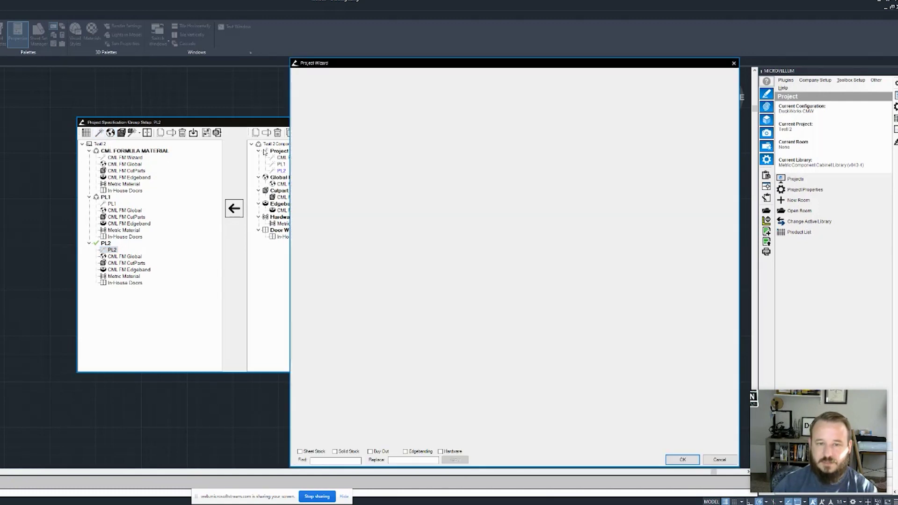
pyautogui.click(342, 71)
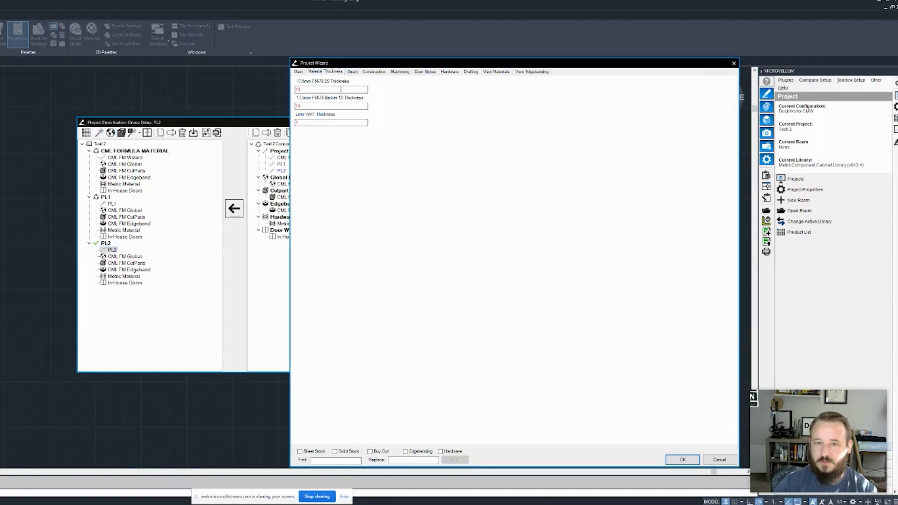
pyautogui.doubleClick(312, 90)
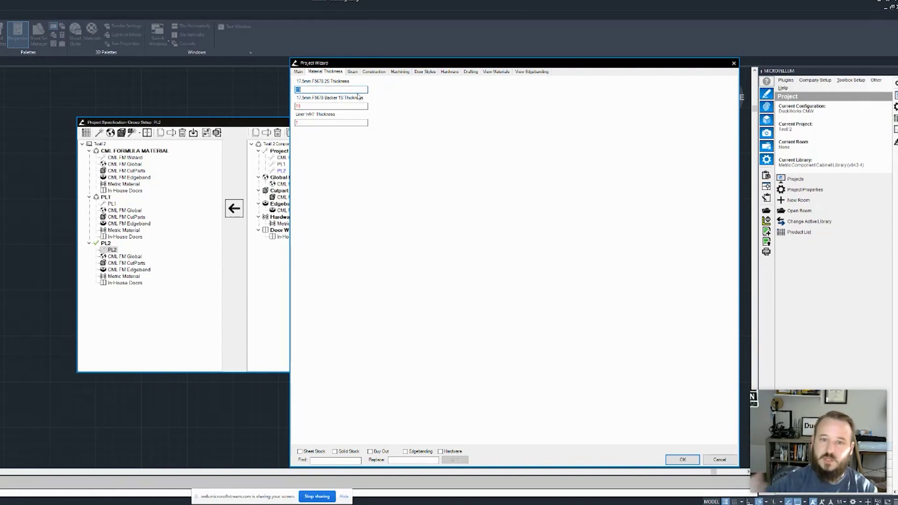
pyautogui.moveTo(549, 64); pyautogui.dragTo(329, 54)
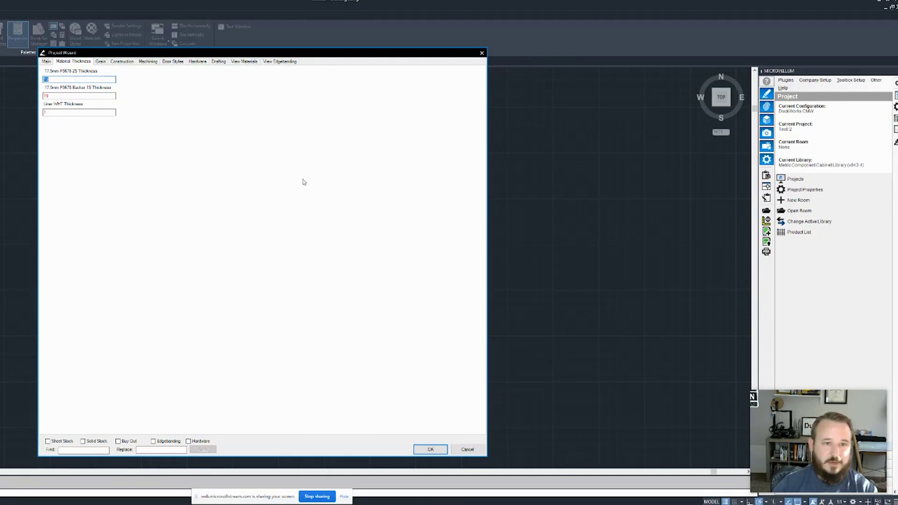
pyautogui.moveTo(358, 54); pyautogui.dragTo(333, 49)
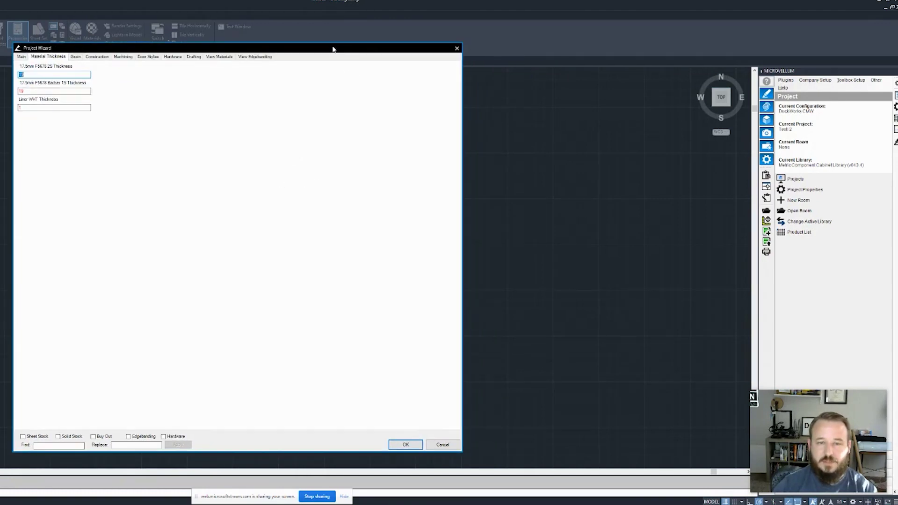